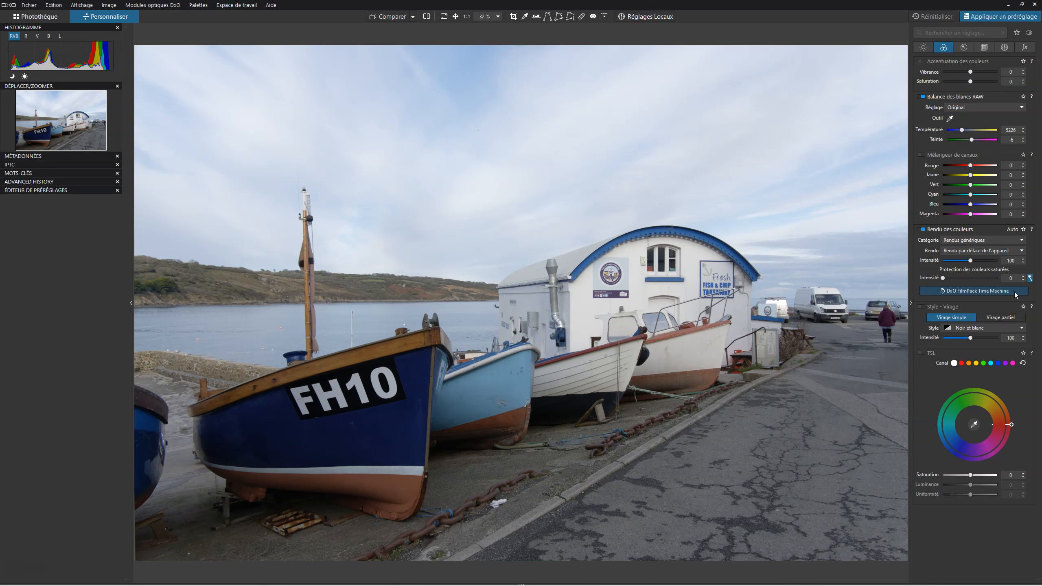
Open the FilmPack Time Machine and browse the historical photo entries of the 1900s and 1910s.
{"action": "left_click", "coordinate": [1007, 291]}
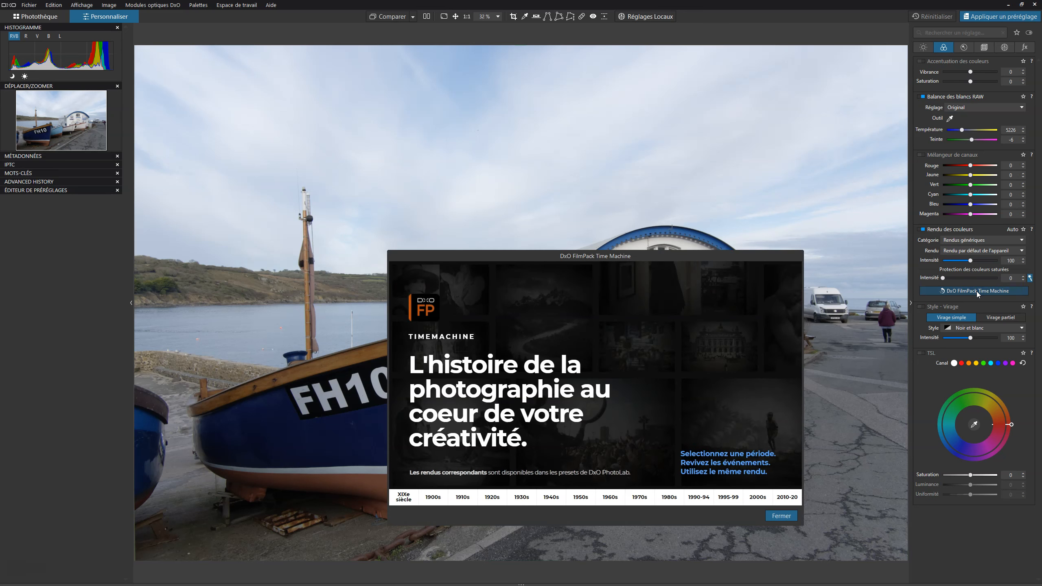
{"action": "left_click_drag", "start_coordinate": [663, 256], "coordinate": [671, 75]}
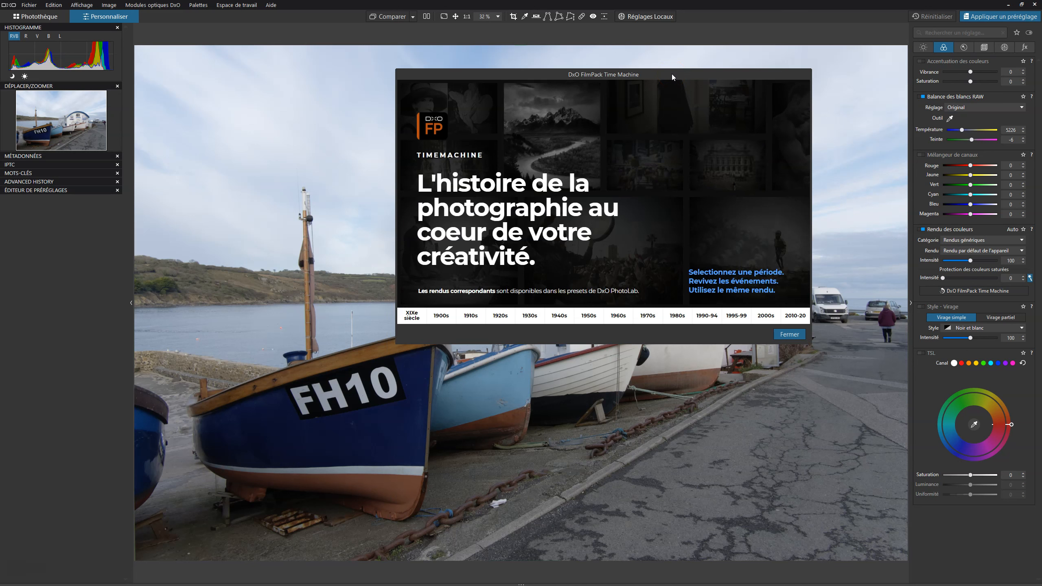
{"action": "left_click", "coordinate": [449, 320]}
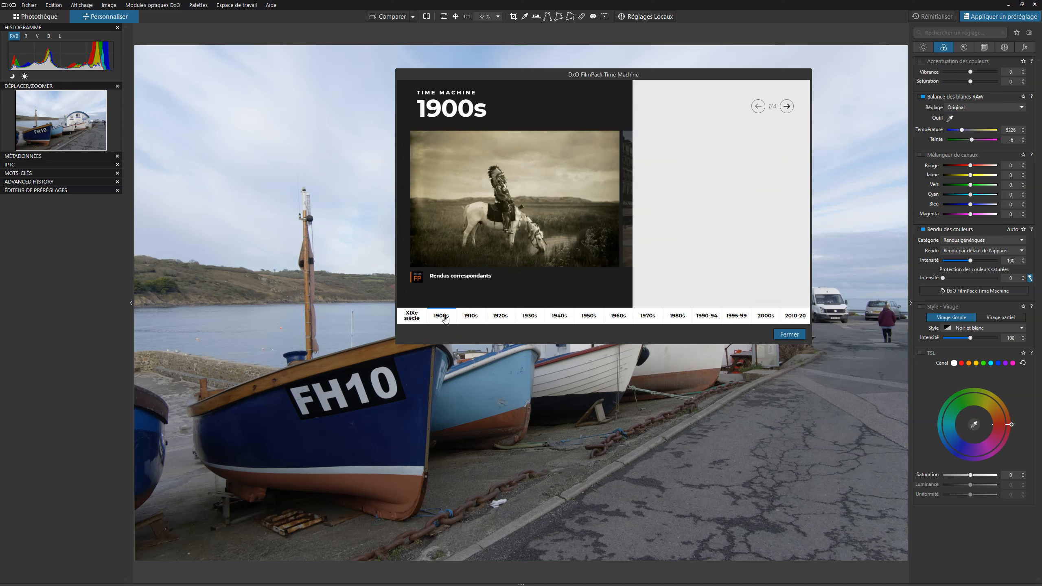
{"action": "left_click", "coordinate": [468, 318]}
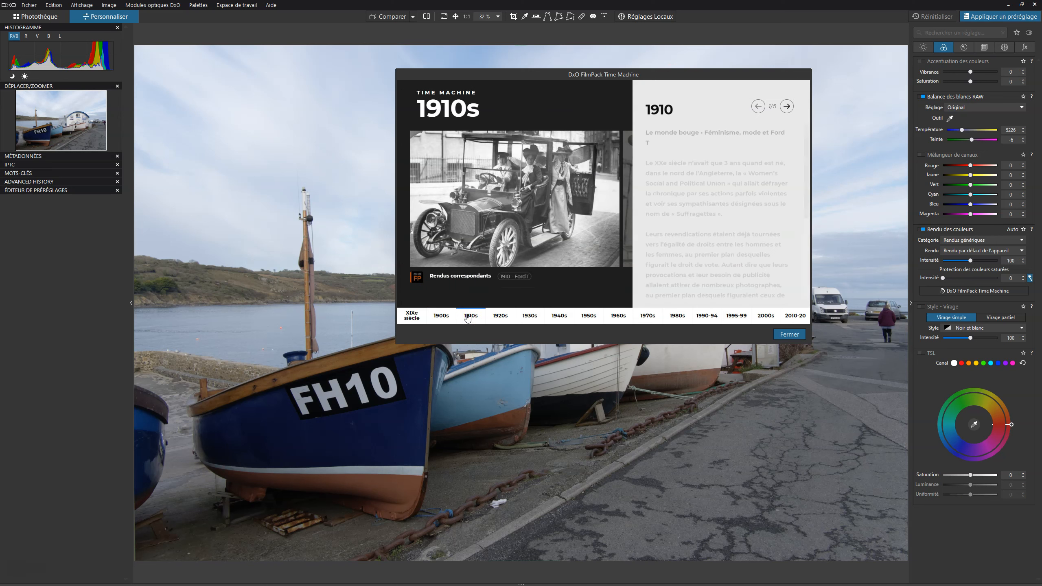
{"action": "left_click", "coordinate": [786, 106]}
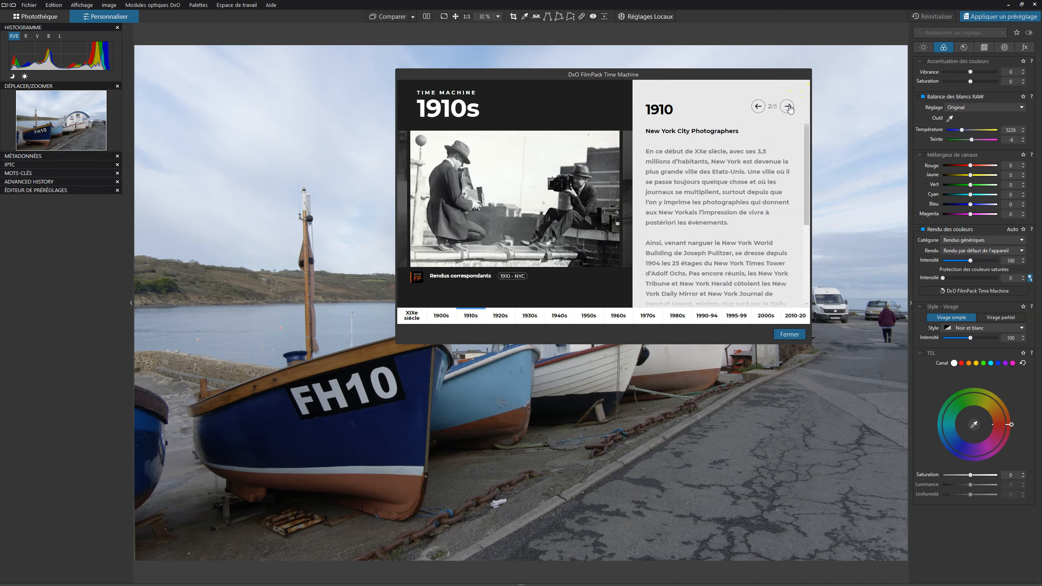
{"action": "left_click", "coordinate": [788, 106]}
{"action": "left_click", "coordinate": [787, 106]}
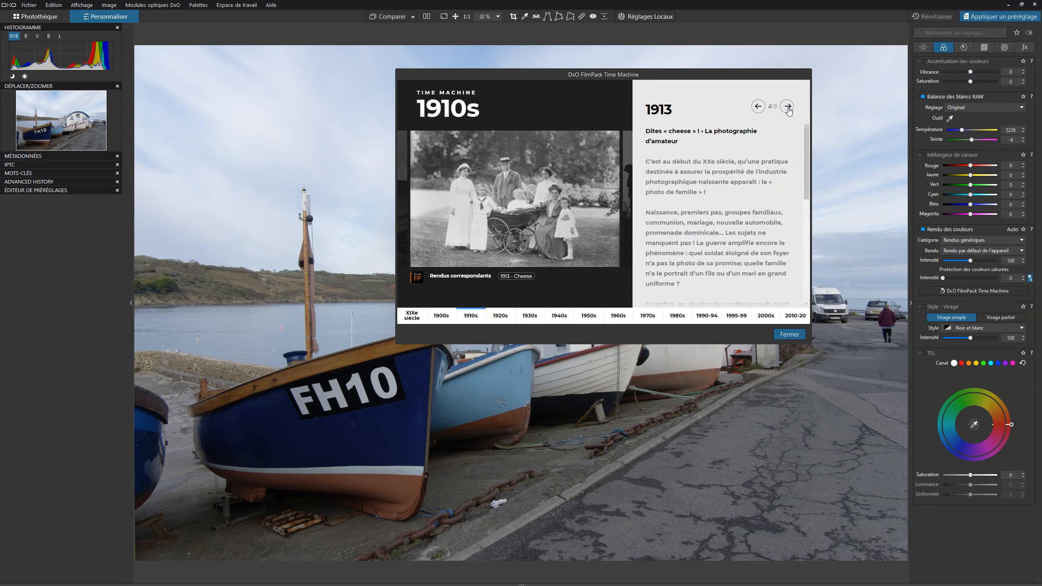
{"action": "left_click", "coordinate": [447, 320]}
{"action": "left_click", "coordinate": [448, 318]}
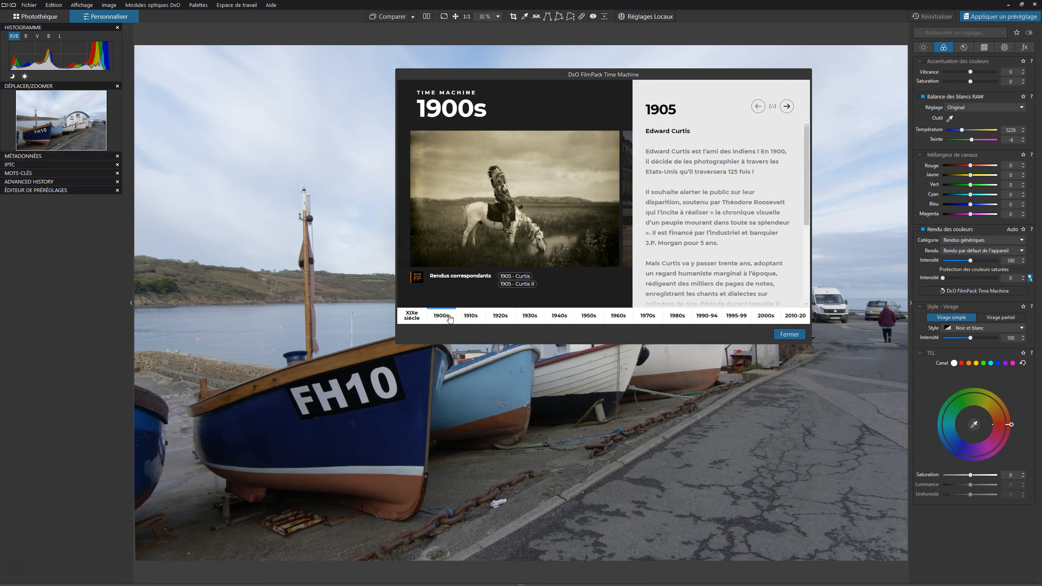
Apply the "1856 - Nadar SP" rendering from the 1856 entry of the 19th-century period.
{"action": "left_click", "coordinate": [412, 316]}
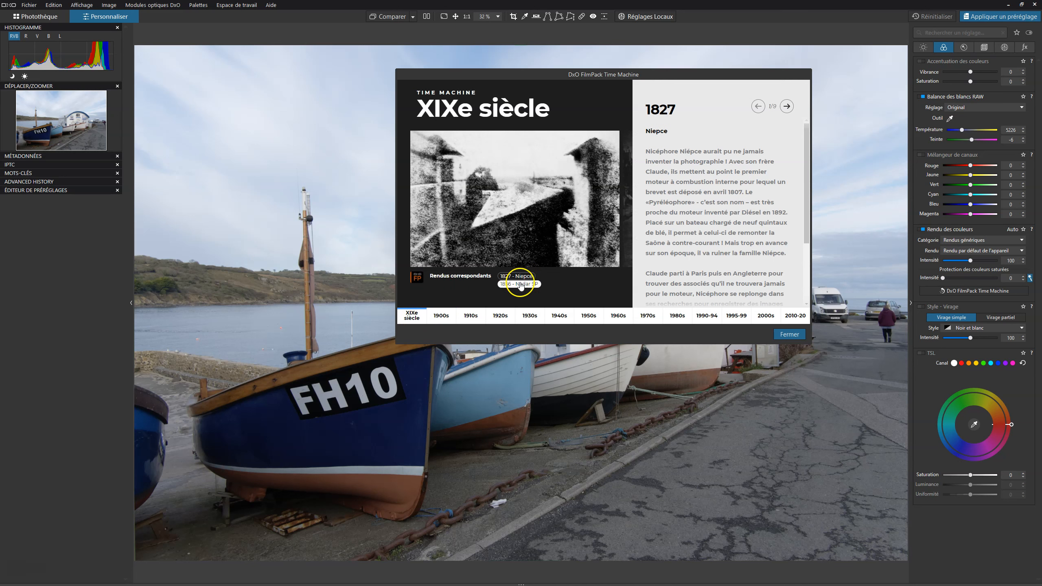
{"action": "left_click", "coordinate": [787, 106]}
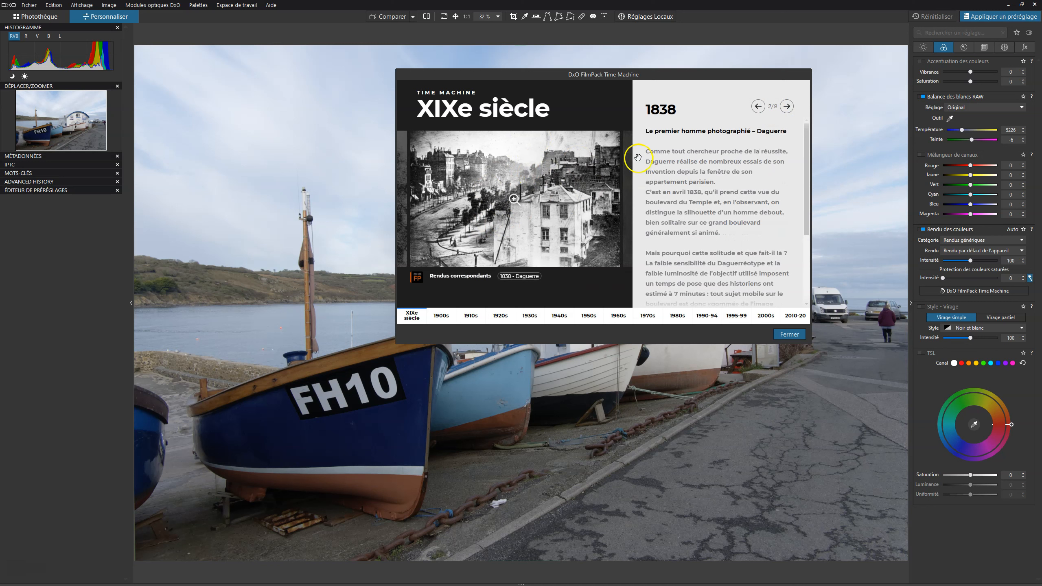
{"action": "left_click", "coordinate": [786, 105]}
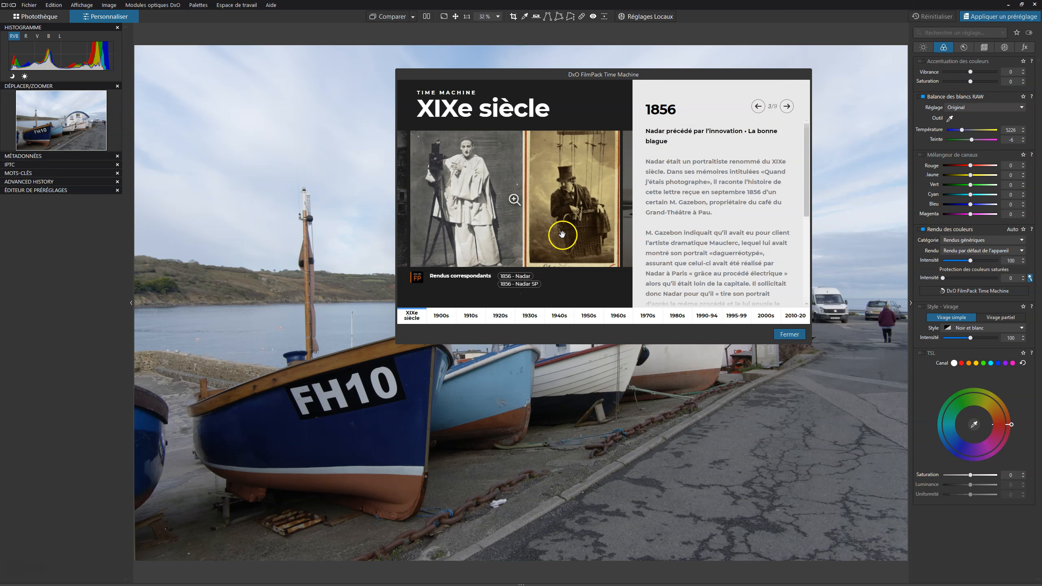
{"action": "left_click", "coordinate": [516, 284]}
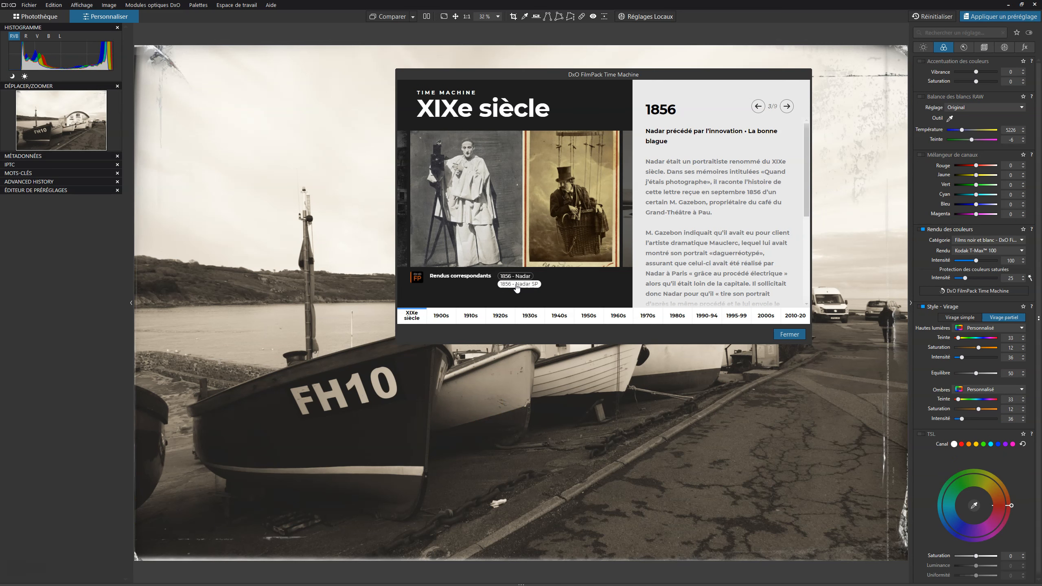
Reposition the Time Machine window to compare the photo, and apply the "1856 - Nadar" rendering.
{"action": "left_click_drag", "start_coordinate": [661, 87], "coordinate": [502, 174]}
{"action": "left_click_drag", "start_coordinate": [595, 176], "coordinate": [735, 148]}
{"action": "left_click", "coordinate": [517, 360]}
{"action": "left_click", "coordinate": [507, 352]}
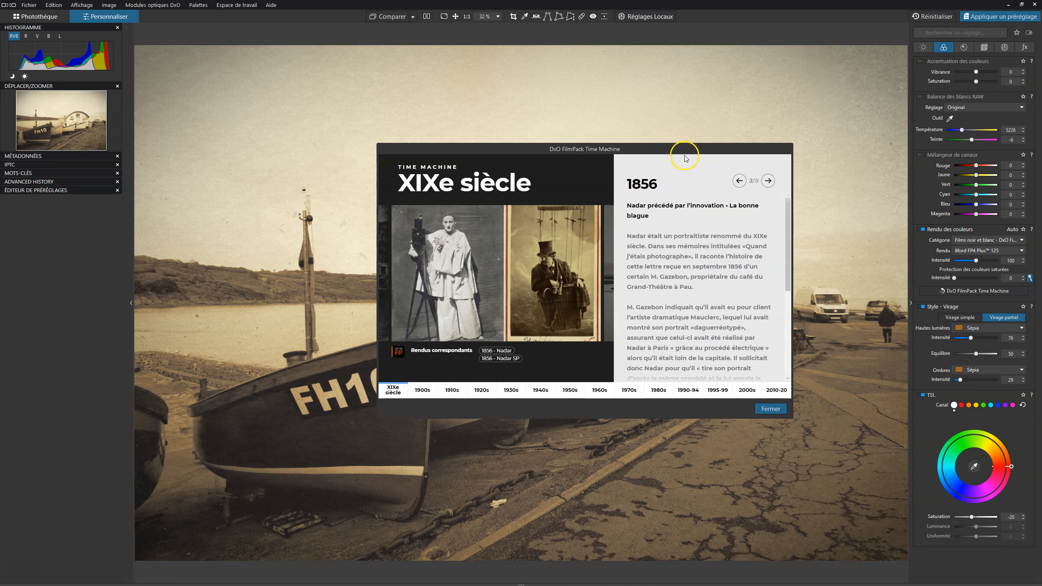
{"action": "left_click_drag", "start_coordinate": [687, 151], "coordinate": [664, 165]}
Go to the 1860 Bonfils studio entry and try its renderings, ending with "1860 - Bonfils III".
{"action": "left_click", "coordinate": [750, 199]}
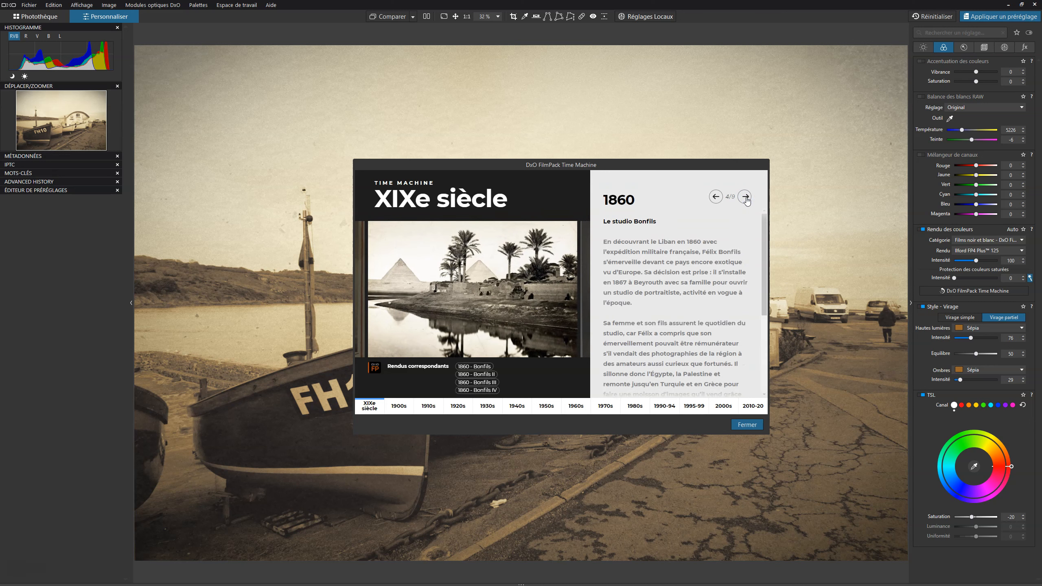
{"action": "left_click", "coordinate": [472, 370]}
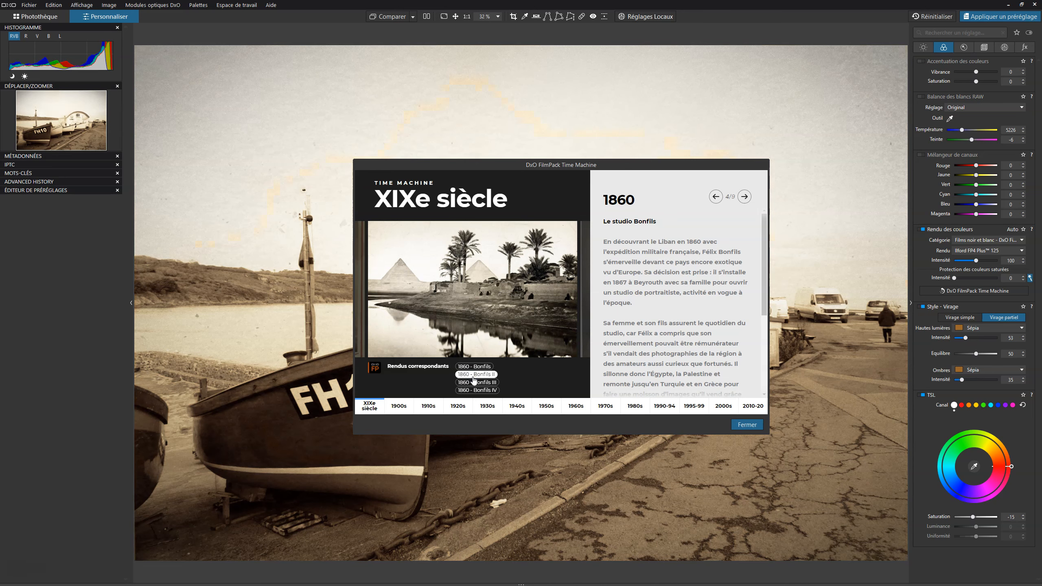
{"action": "left_click", "coordinate": [474, 381]}
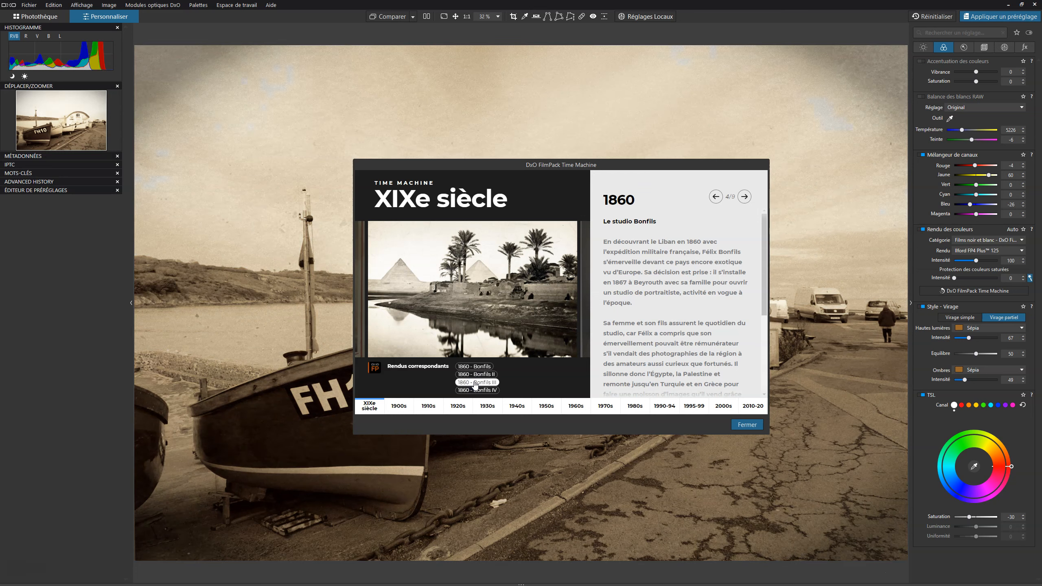
{"action": "left_click", "coordinate": [545, 270]}
{"action": "left_click_drag", "start_coordinate": [659, 165], "coordinate": [591, 170]}
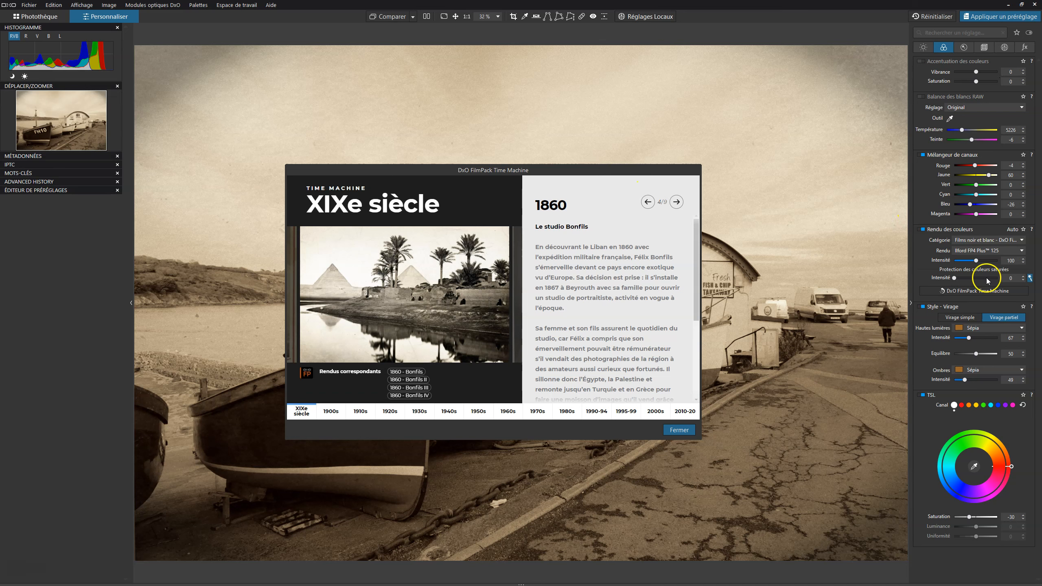
Review the grain, texture and creative vignetting settings behind the applied rendering, and return to the colour settings.
{"action": "left_click", "coordinate": [1024, 47]}
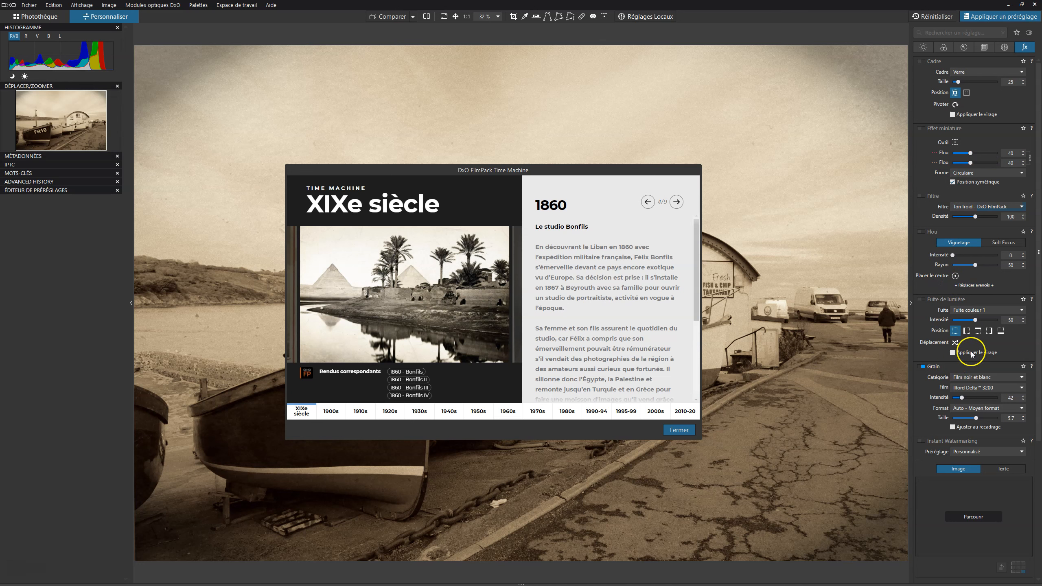
{"action": "scroll", "coordinate": [971, 354], "scroll_direction": "down", "scroll_amount": 2}
{"action": "scroll", "coordinate": [969, 355], "scroll_direction": "down", "scroll_amount": 2}
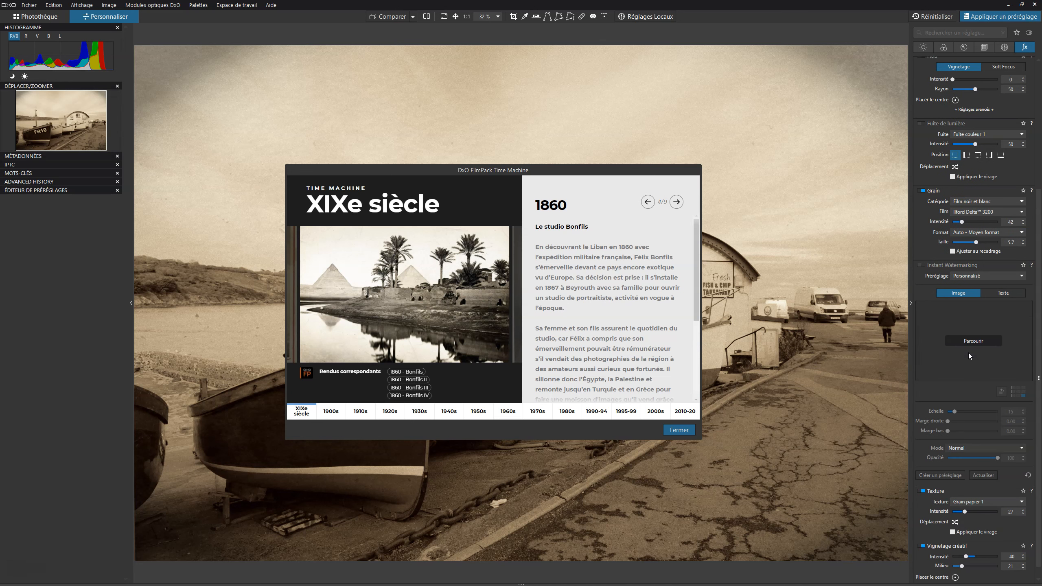
{"action": "scroll", "coordinate": [969, 351], "scroll_direction": "up", "scroll_amount": 4}
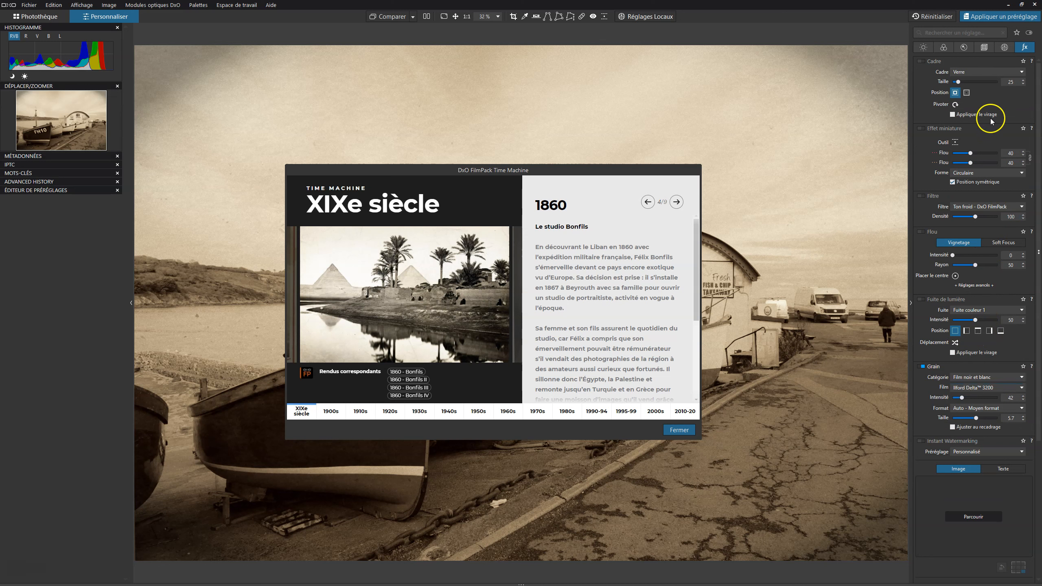
{"action": "left_click", "coordinate": [949, 48]}
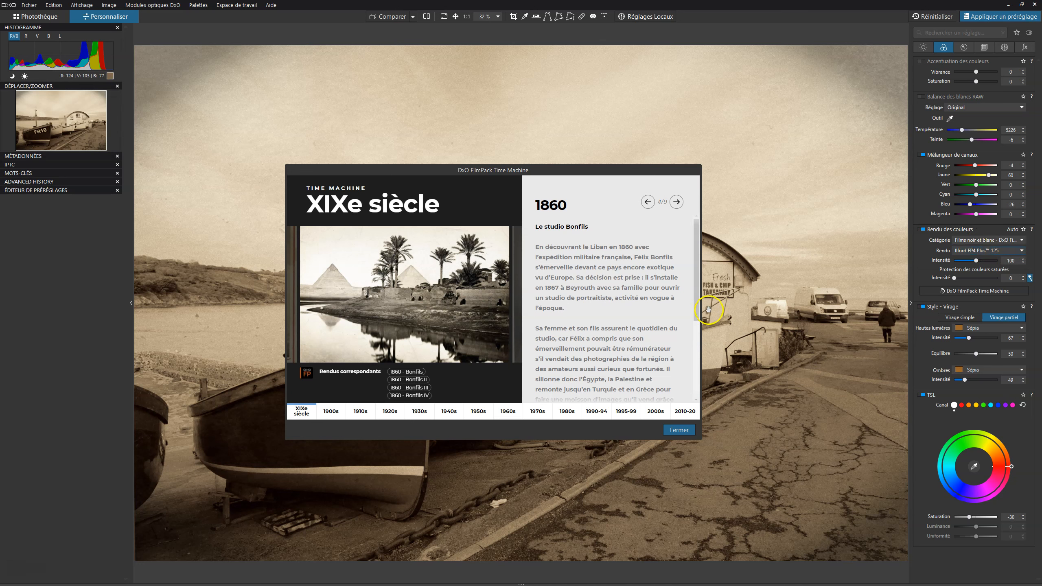
Advance to the 1880 entry on early colour photography, apply "1880 - Kimbei II", and reposition the window to inspect the photo.
{"action": "left_click", "coordinate": [679, 206]}
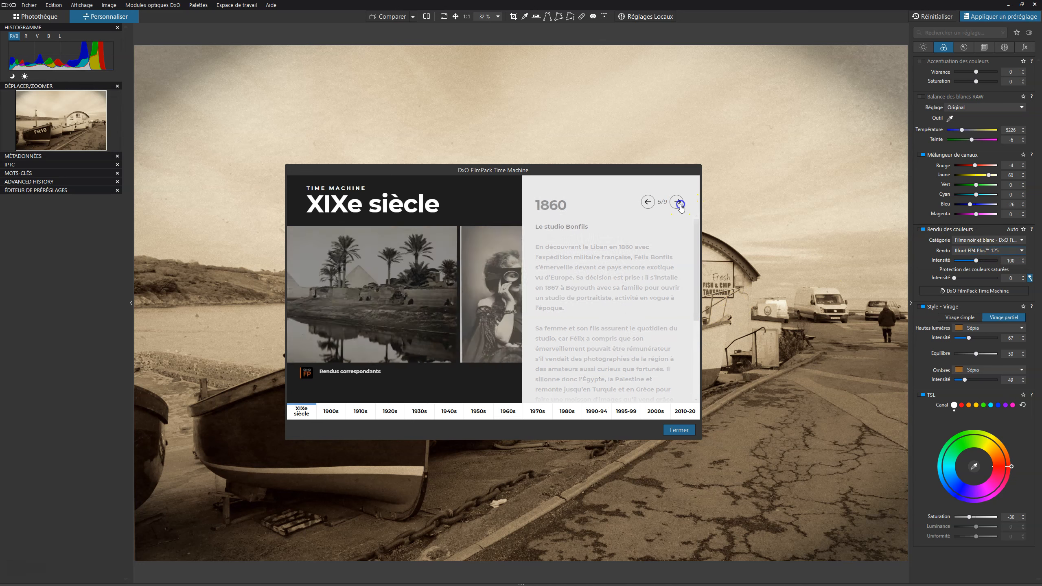
{"action": "left_click", "coordinate": [679, 206]}
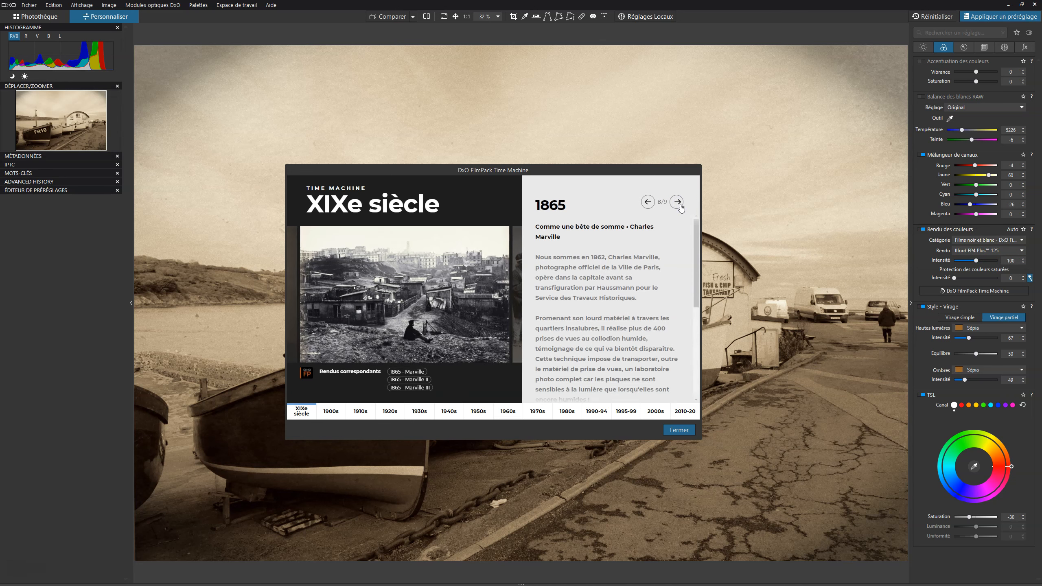
{"action": "left_click", "coordinate": [678, 202]}
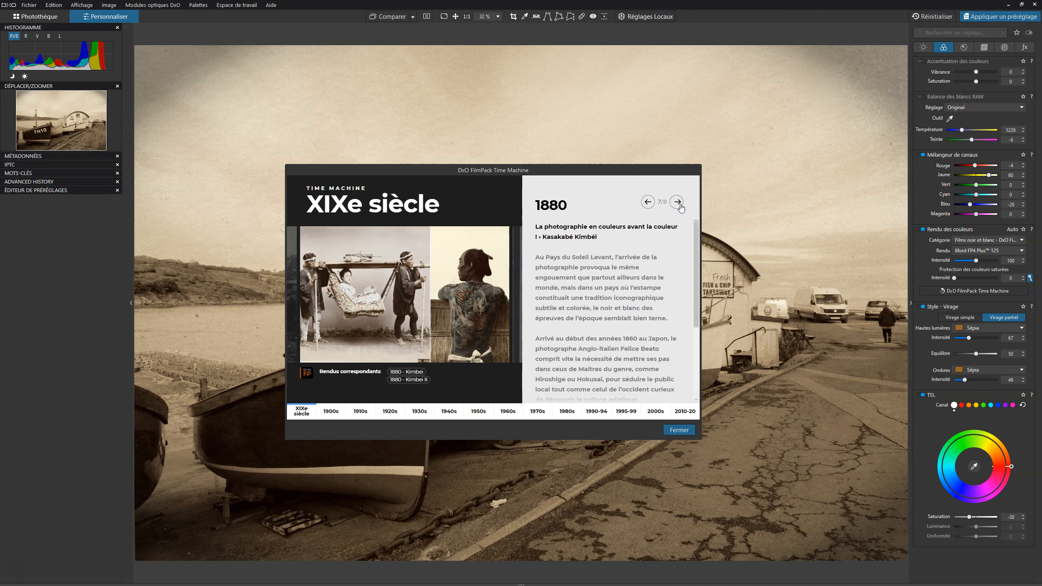
{"action": "left_click", "coordinate": [422, 380]}
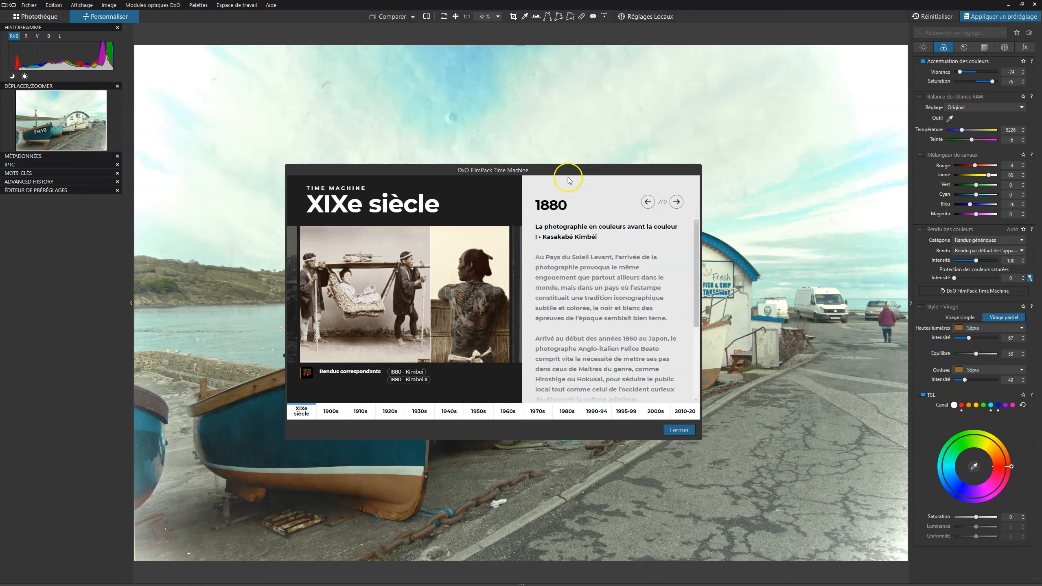
{"action": "mouse_move", "coordinate": [598, 169]}
{"action": "left_mouse_down"}
{"action": "mouse_move", "coordinate": [495, 503]}
{"action": "mouse_move", "coordinate": [588, 151]}
{"action": "left_mouse_up"}
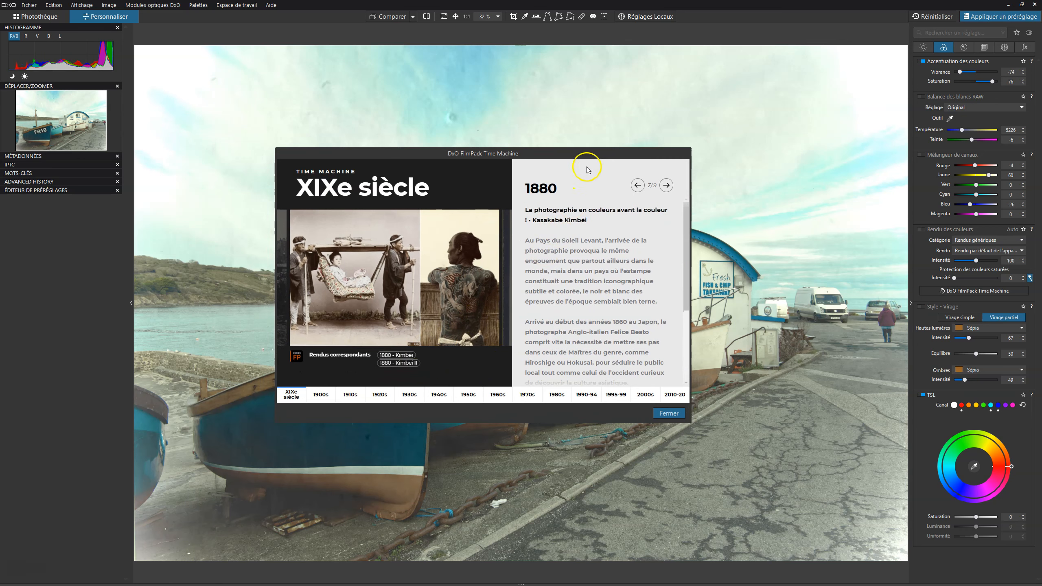
{"action": "left_click_drag", "start_coordinate": [590, 154], "coordinate": [500, 486]}
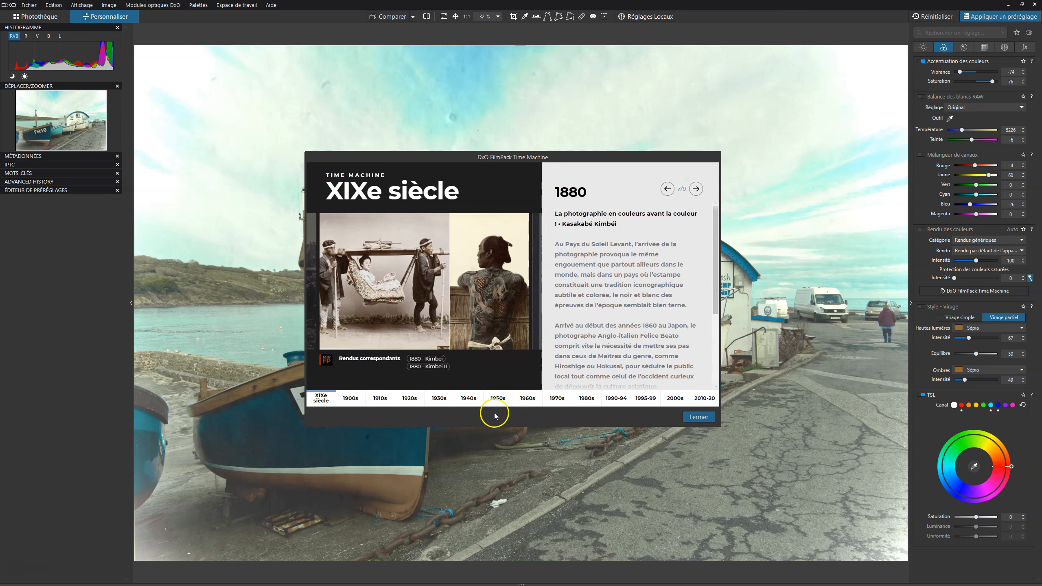
Apply the "1980 - JMB" rendering from the 1980s period and read the accompanying article.
{"action": "left_click", "coordinate": [586, 399]}
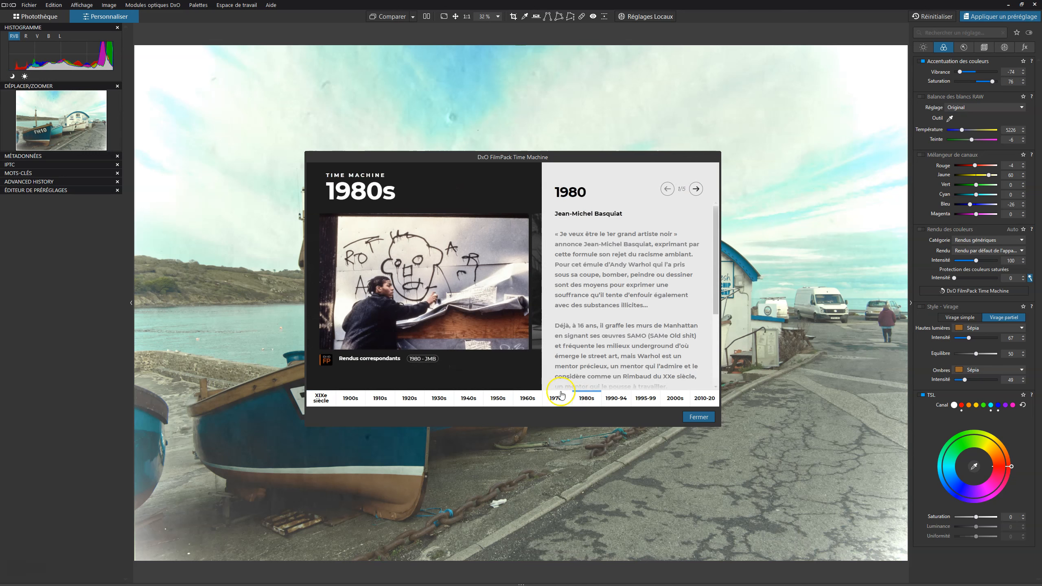
{"action": "left_click", "coordinate": [424, 359]}
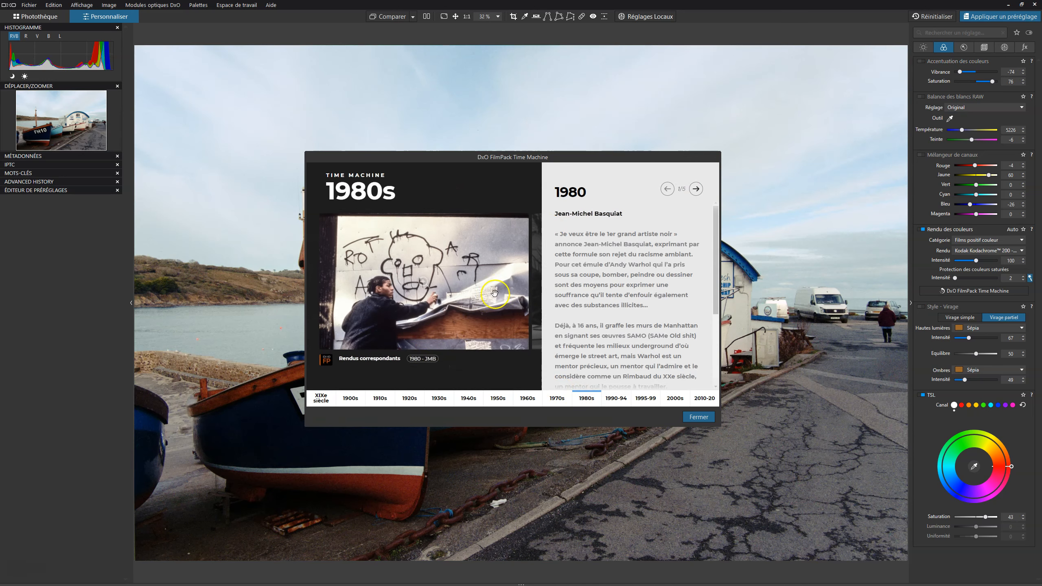
{"action": "left_click_drag", "start_coordinate": [639, 157], "coordinate": [584, 155]}
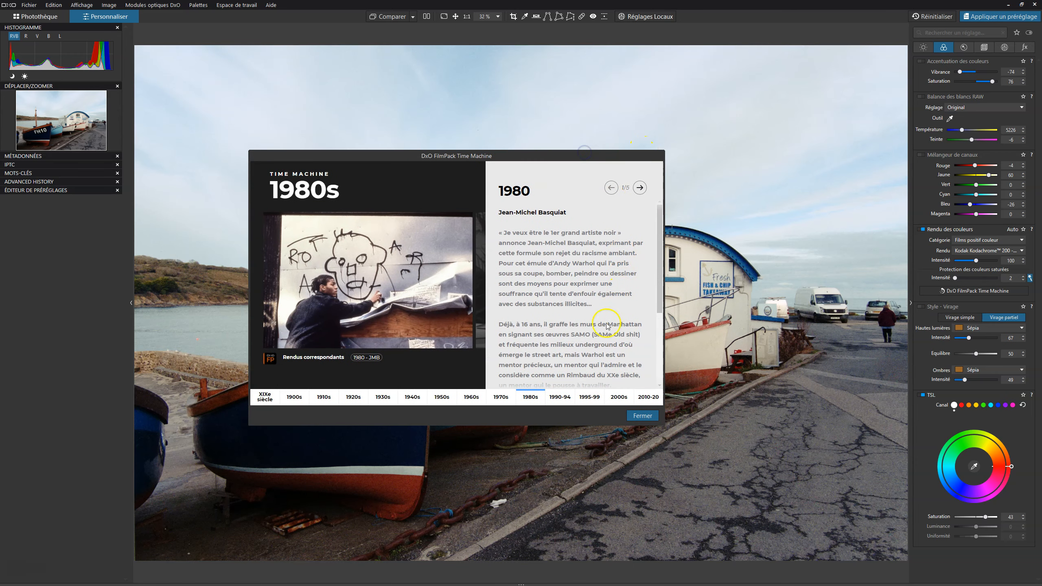
{"action": "scroll", "coordinate": [569, 364], "scroll_direction": "down", "scroll_amount": 3}
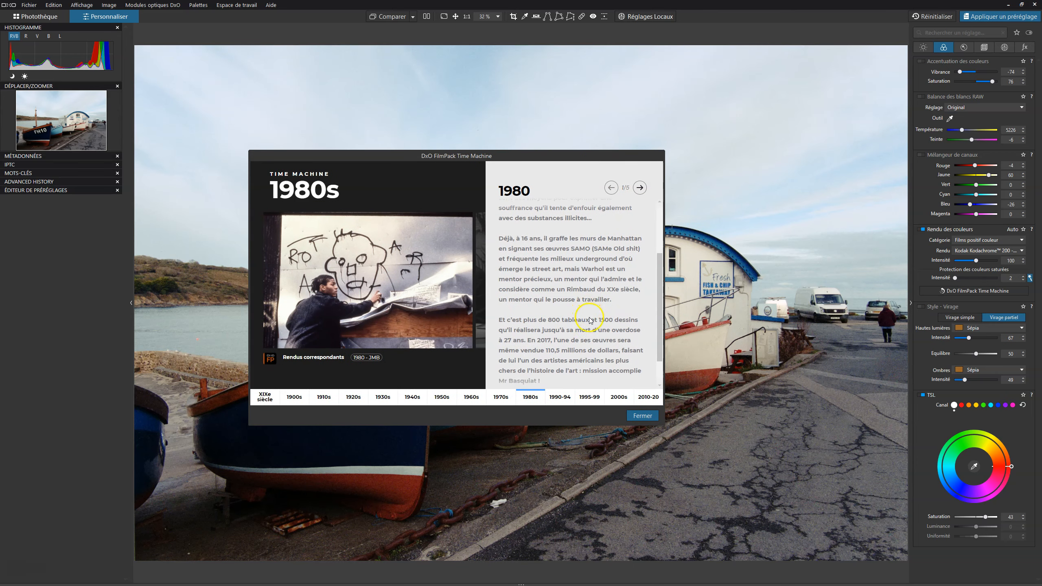
Browse the 1990-94 period and apply the "Kodak Portra 400" rendering from the 2010-20 period.
{"action": "left_click", "coordinate": [560, 397]}
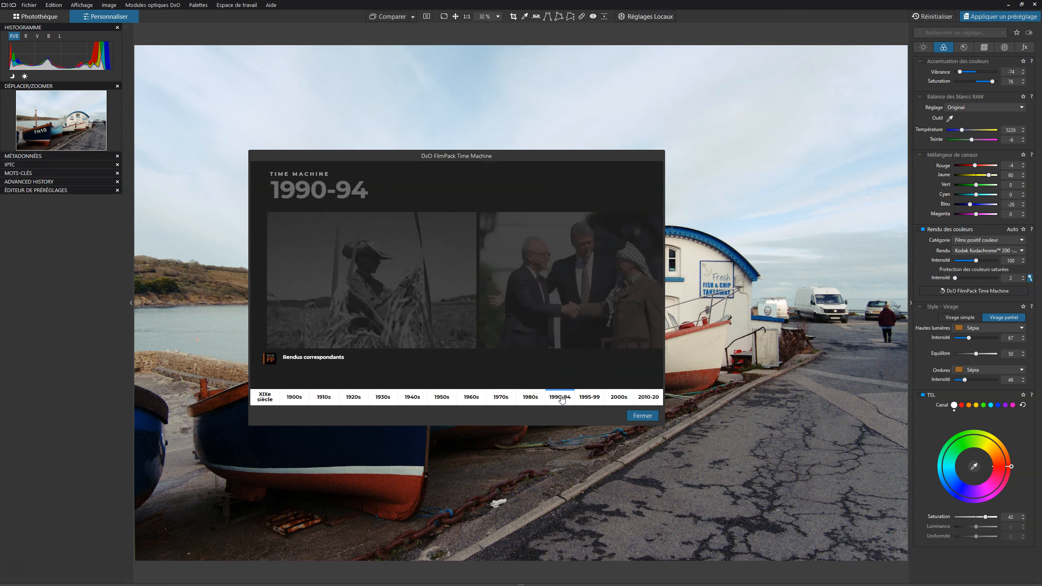
{"action": "left_click", "coordinate": [639, 400]}
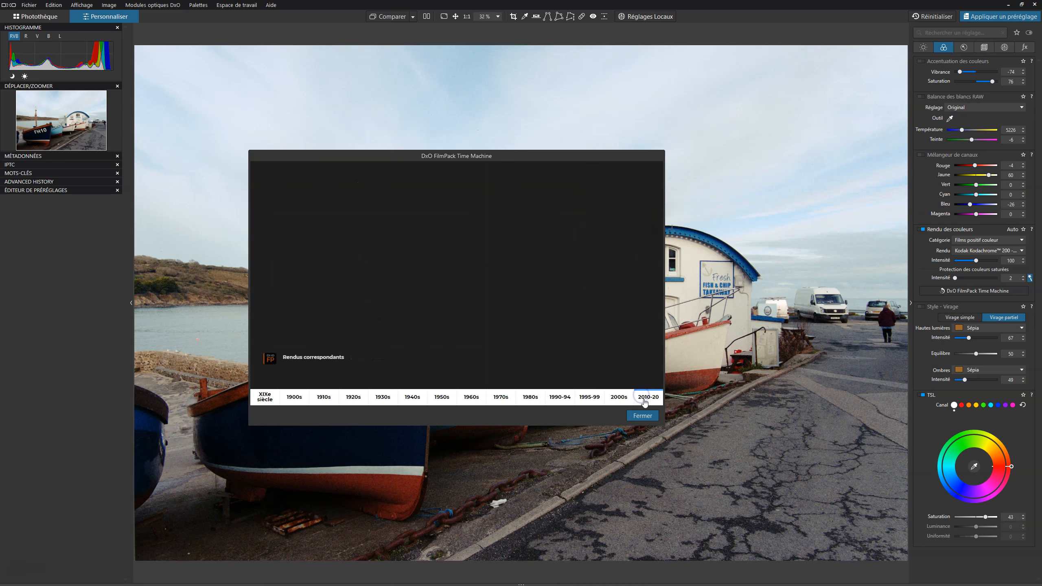
{"action": "left_click", "coordinate": [639, 188]}
{"action": "left_click", "coordinate": [639, 188]}
{"action": "left_click", "coordinate": [366, 357]}
Advance to the 2019 Notre-Dame de Paris fire entry and apply its "2019 - ND Paris" rendering.
{"action": "left_click", "coordinate": [638, 188]}
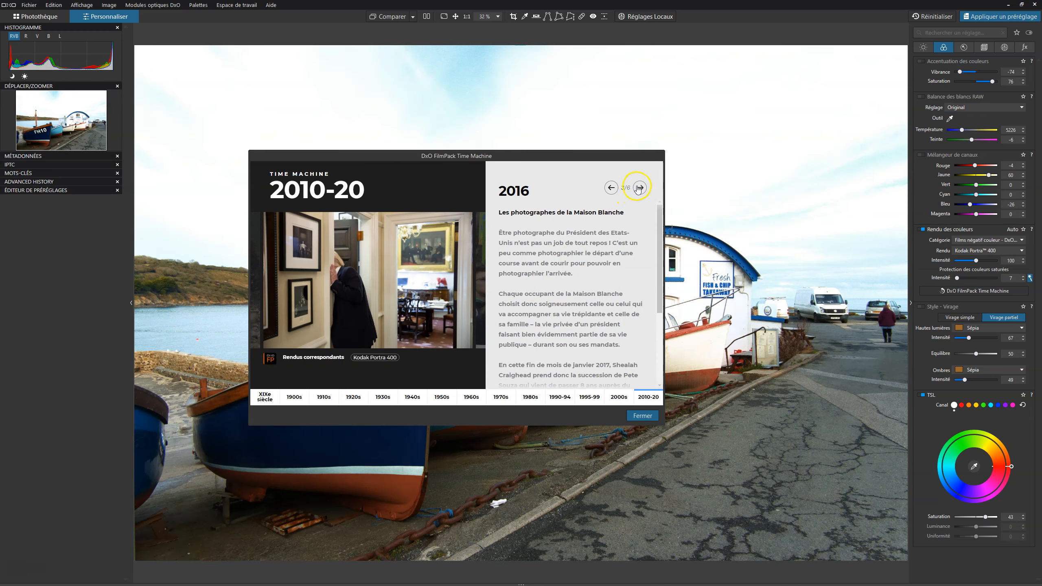
{"action": "left_click", "coordinate": [640, 188]}
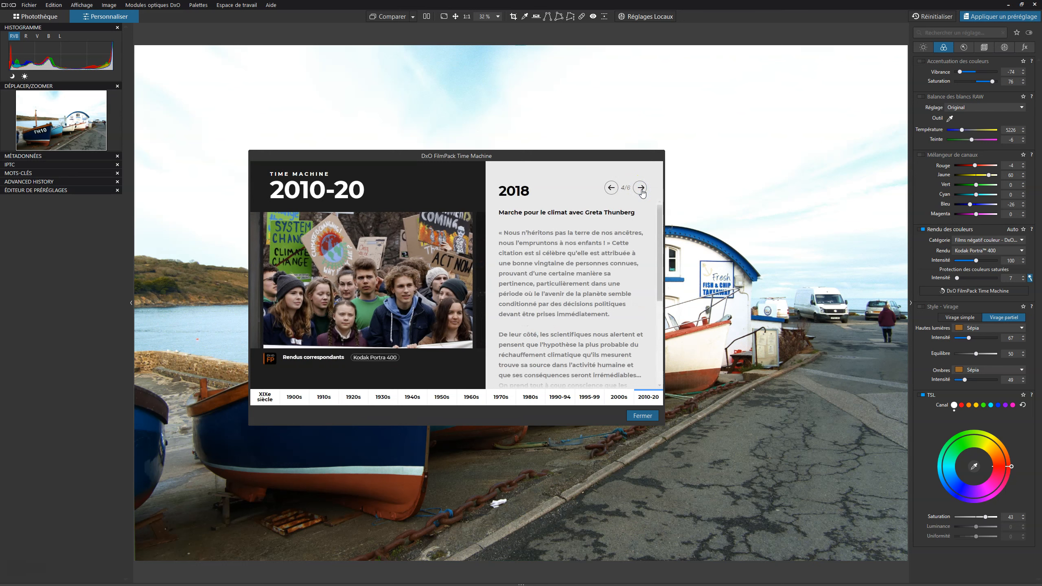
{"action": "left_click", "coordinate": [381, 357]}
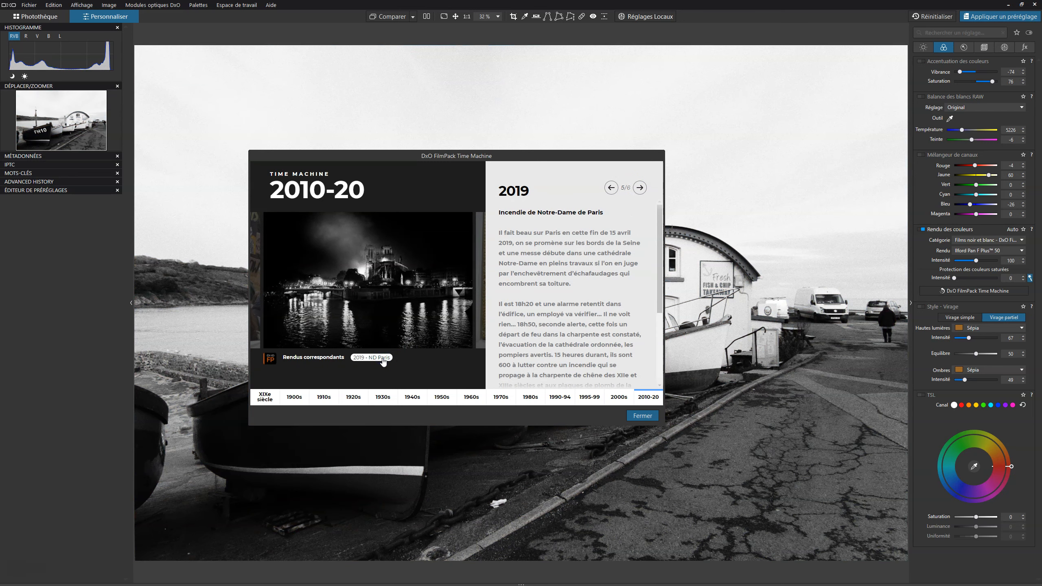
Reposition the Time Machine window, view the 2020's smartphone photography entry, and return to the 2019 Notre-Dame entry.
{"action": "left_click_drag", "start_coordinate": [612, 157], "coordinate": [608, 197]}
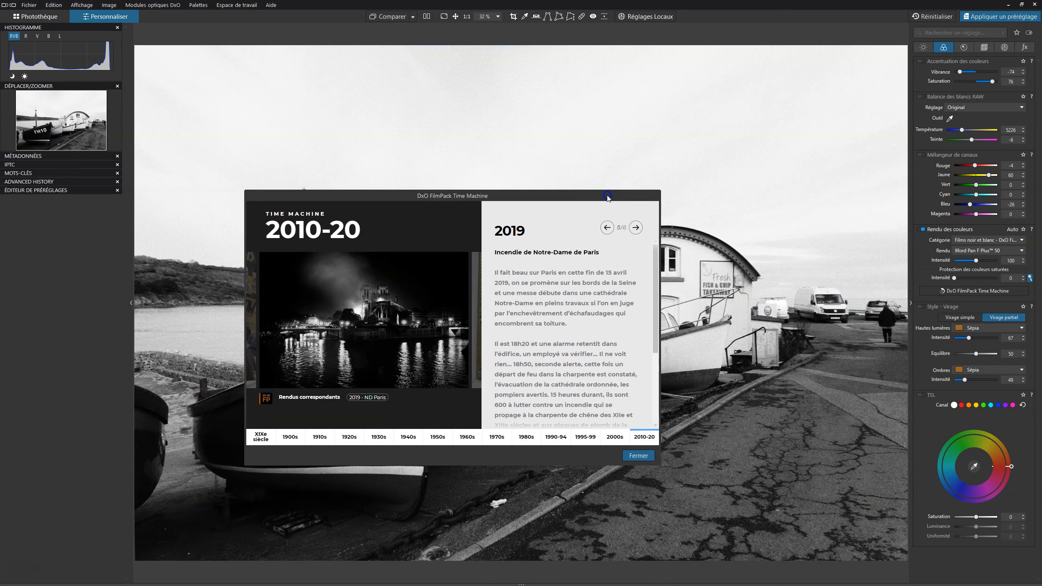
{"action": "left_click", "coordinate": [635, 227]}
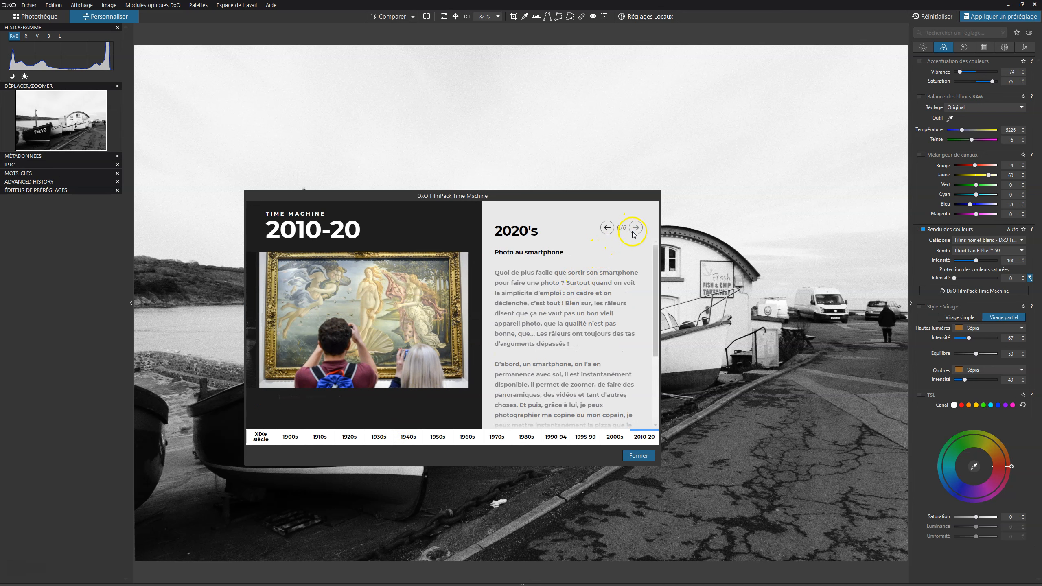
{"action": "left_click", "coordinate": [606, 229]}
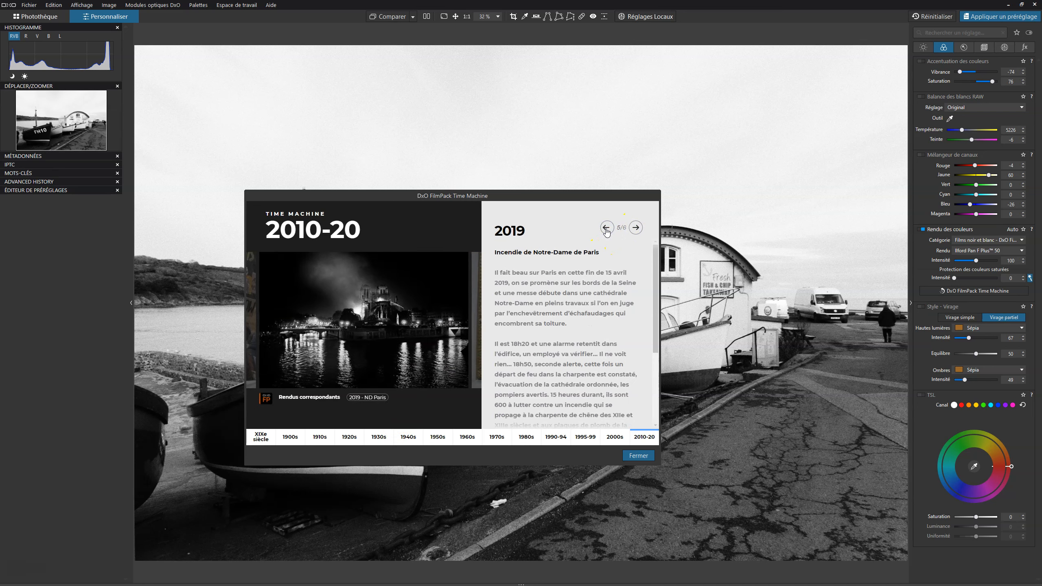
Apply the "Fuji Velvia 100" rendering from the 2000s Tokyo entry and move the Time Machine window to uncover the boats.
{"action": "left_click", "coordinate": [616, 441]}
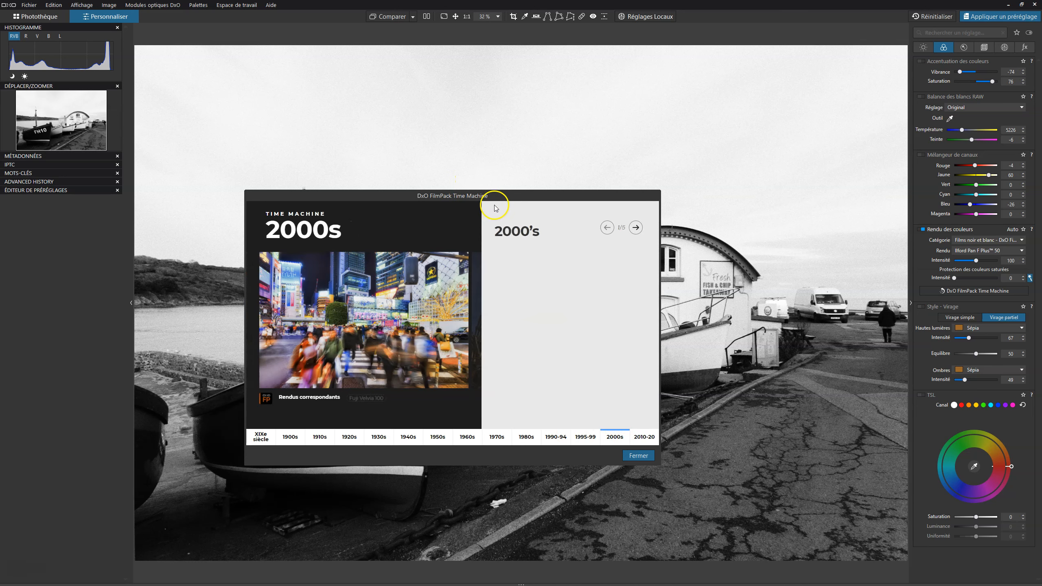
{"action": "left_click", "coordinate": [362, 397]}
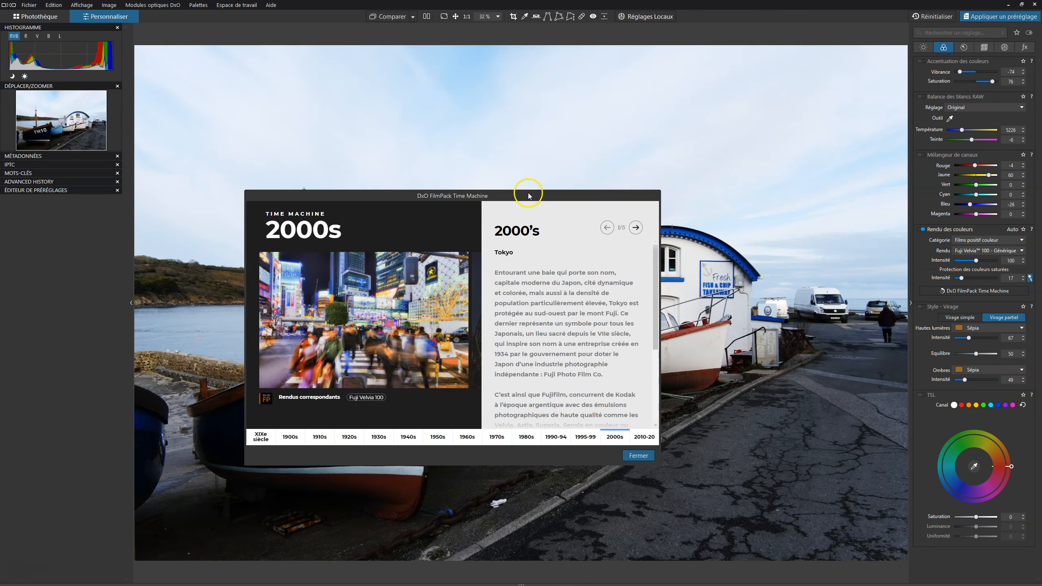
{"action": "left_click_drag", "start_coordinate": [559, 193], "coordinate": [810, 180]}
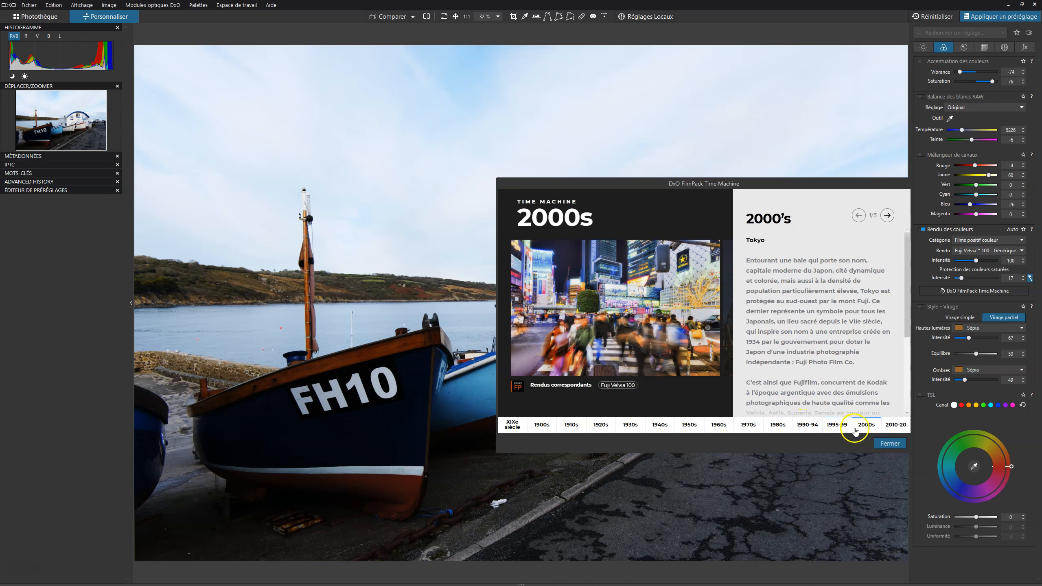
Browse the XIXe siècle period from the 1827 article through the 1838, 1856 and 1860 entries to the 1880 entry.
{"action": "left_click", "coordinate": [513, 426]}
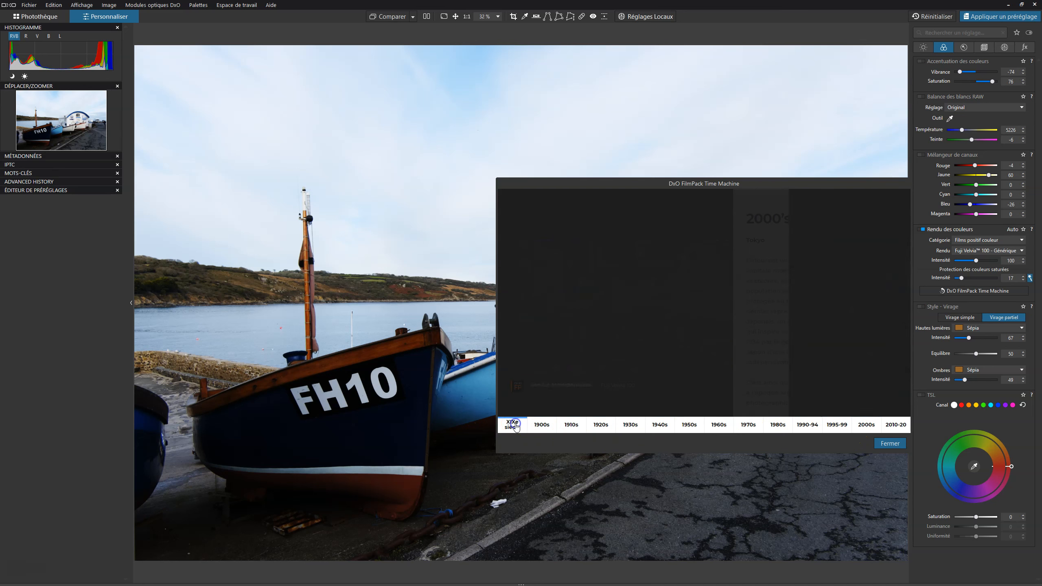
{"action": "scroll", "coordinate": [835, 292], "scroll_direction": "down", "scroll_amount": 3}
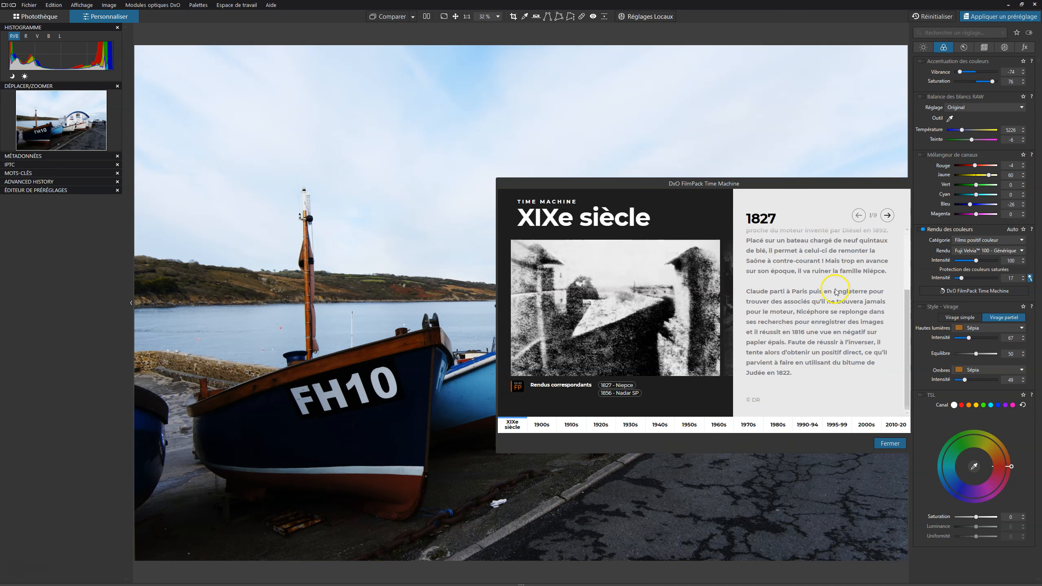
{"action": "left_click", "coordinate": [889, 217]}
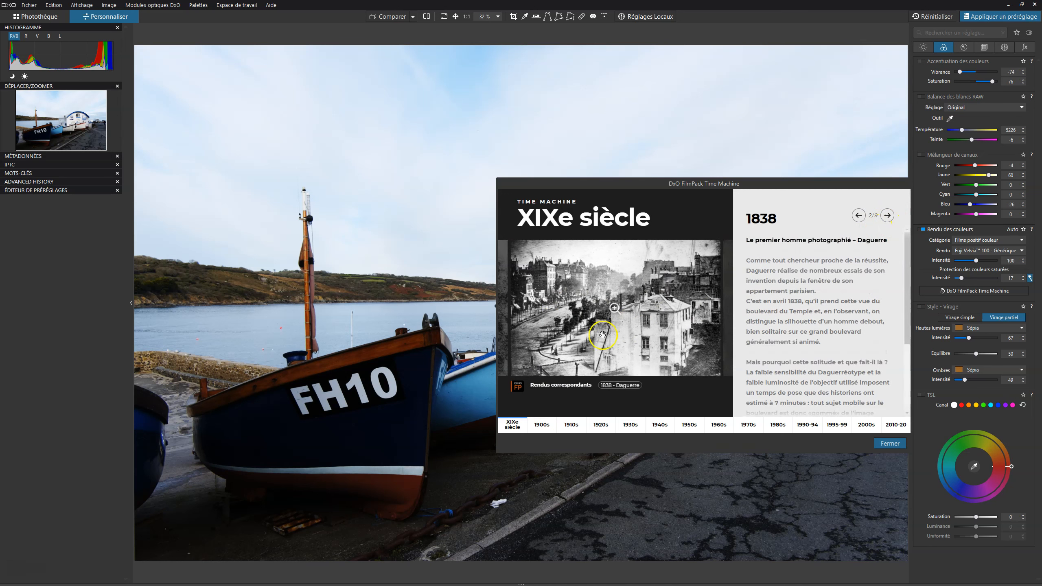
{"action": "left_click", "coordinate": [889, 215]}
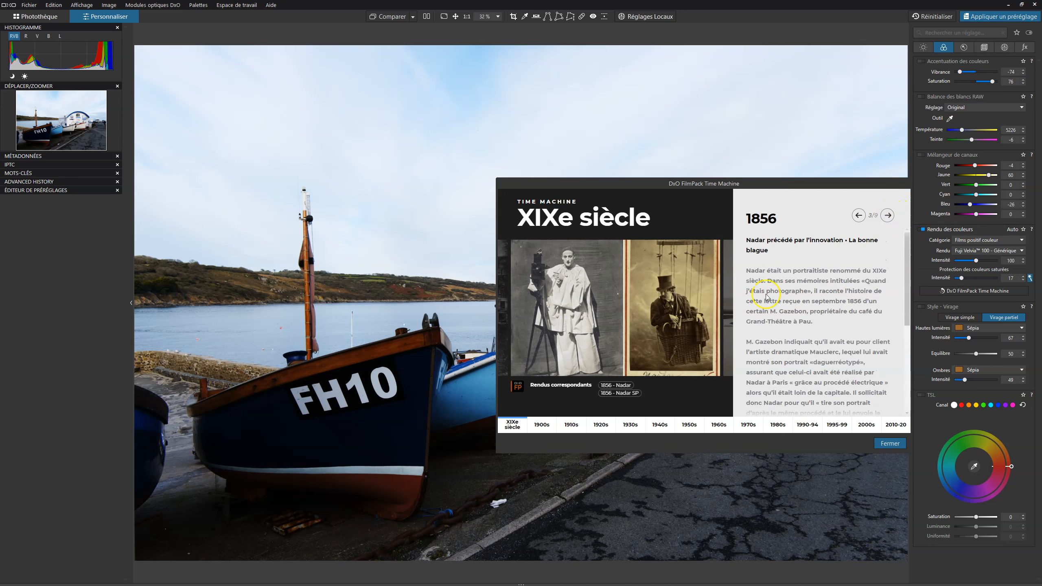
{"action": "left_click", "coordinate": [888, 215]}
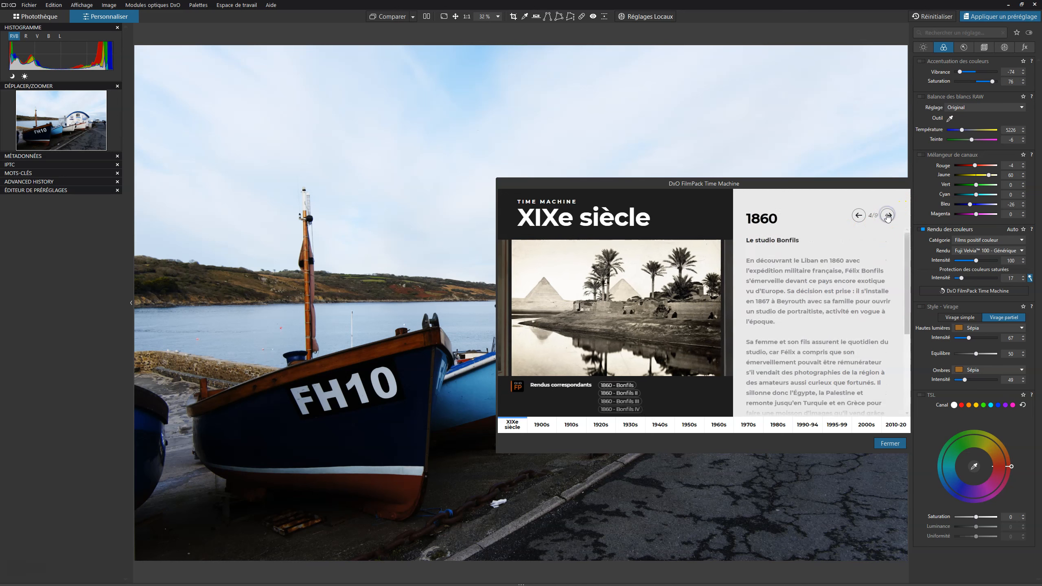
{"action": "left_click", "coordinate": [887, 215]}
{"action": "left_click", "coordinate": [887, 215]}
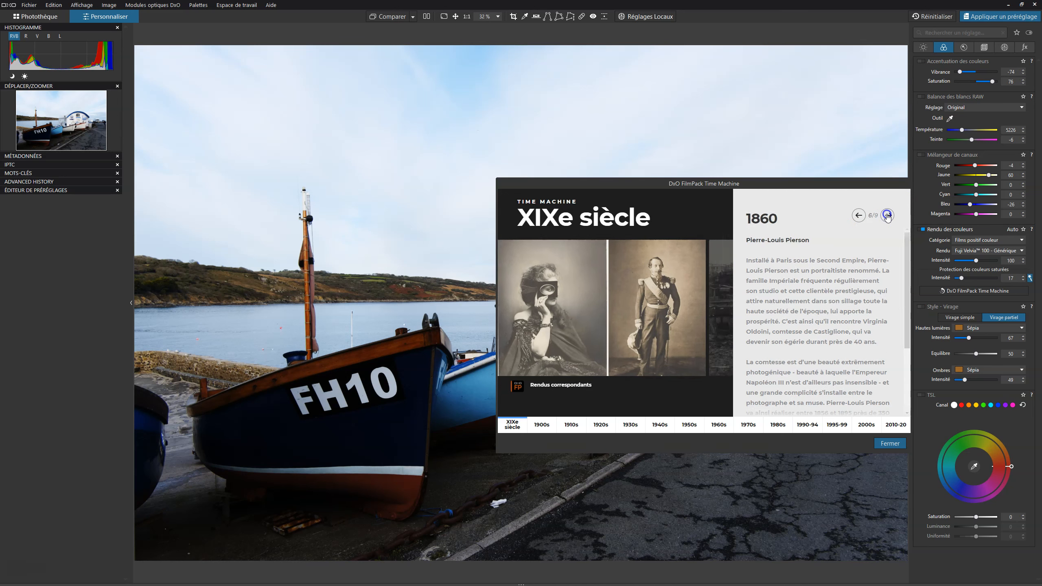
{"action": "left_click", "coordinate": [887, 216]}
{"action": "left_click", "coordinate": [518, 423]}
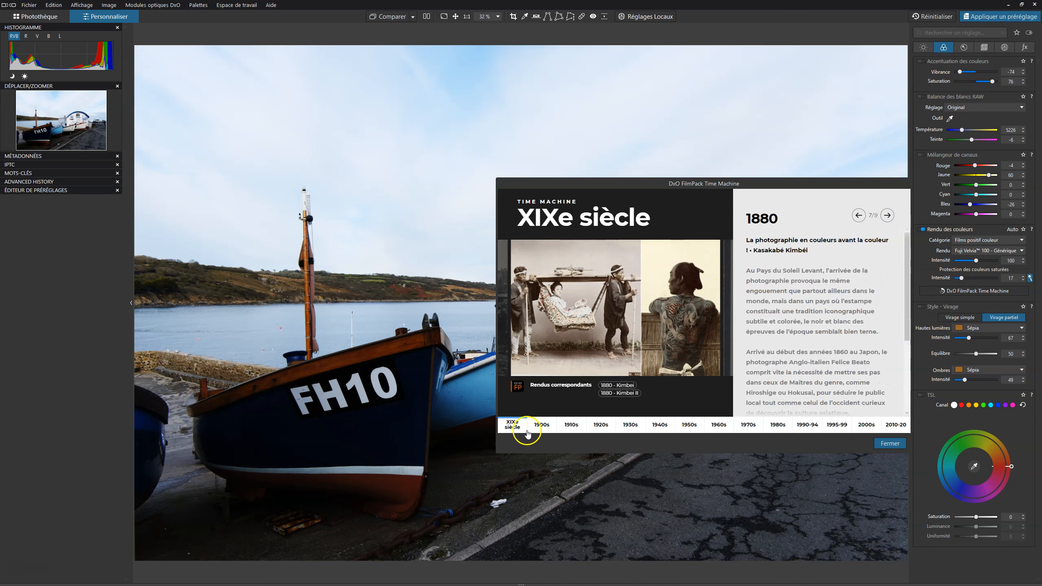
Advance through the 1900s period to the 1907 Autochrome entry and apply its "1907 - Autochrome II" rendering.
{"action": "left_click", "coordinate": [539, 426]}
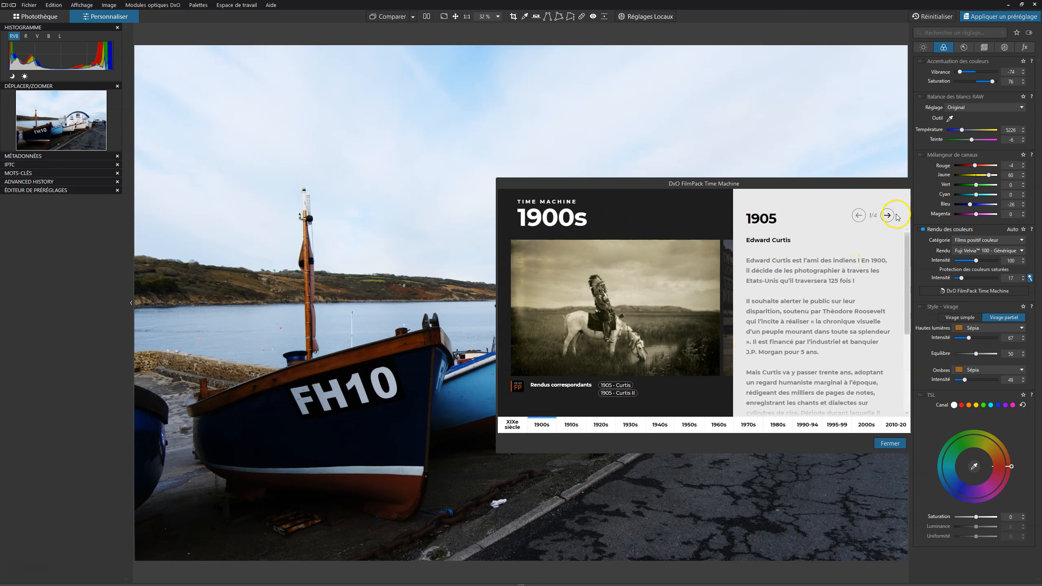
{"action": "left_click", "coordinate": [888, 215]}
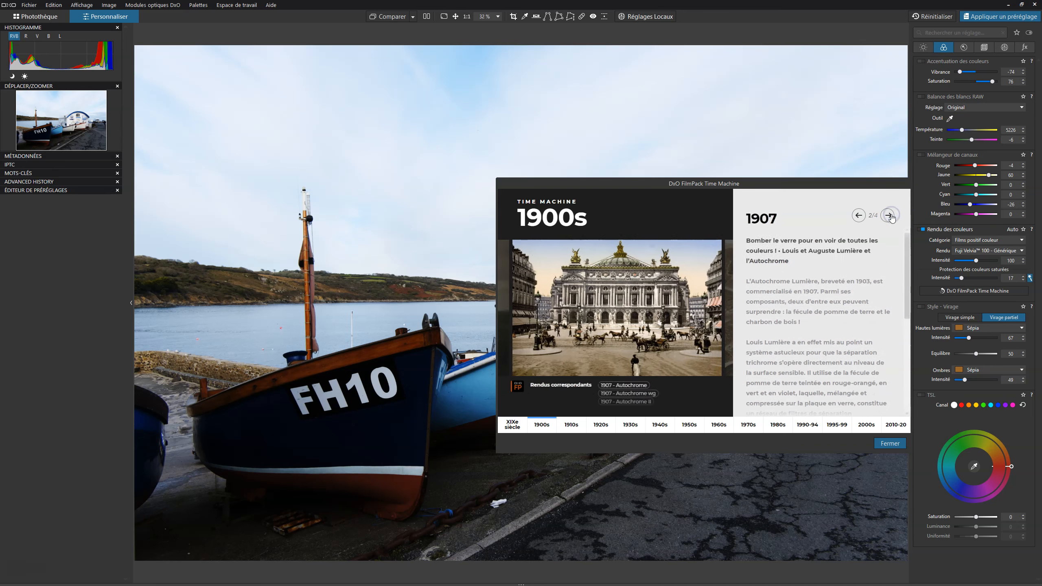
{"action": "left_click", "coordinate": [630, 402]}
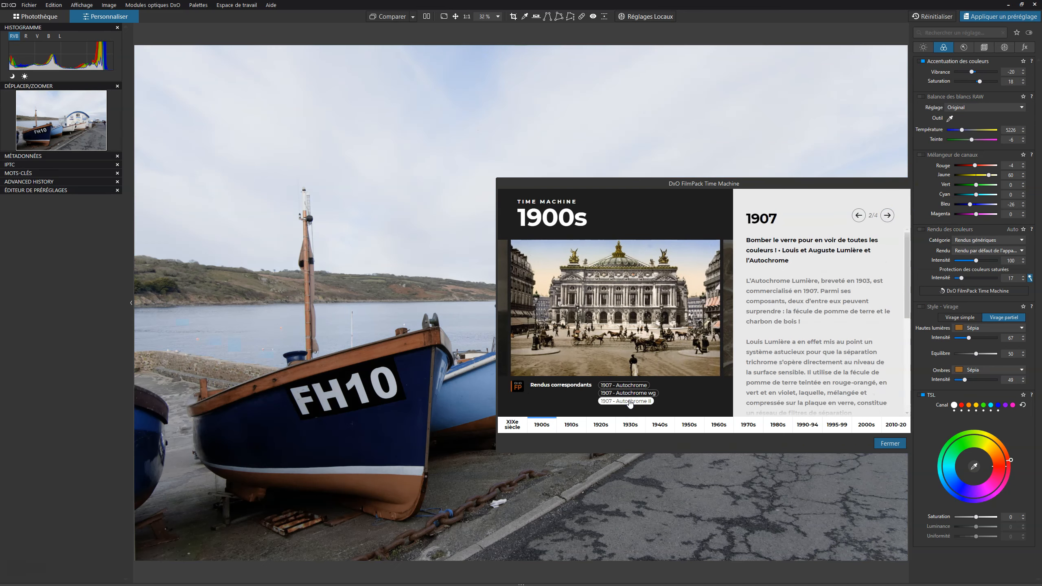
View the remaining 1900s entries up to Louis Blériot and close the FilmPack Time Machine.
{"action": "left_click", "coordinate": [888, 216]}
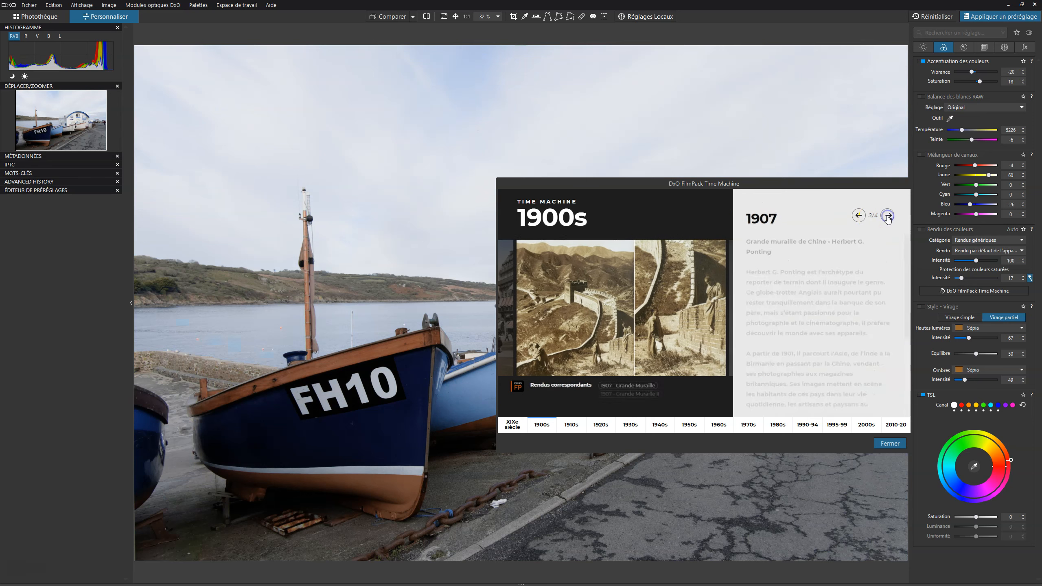
{"action": "left_click", "coordinate": [888, 216]}
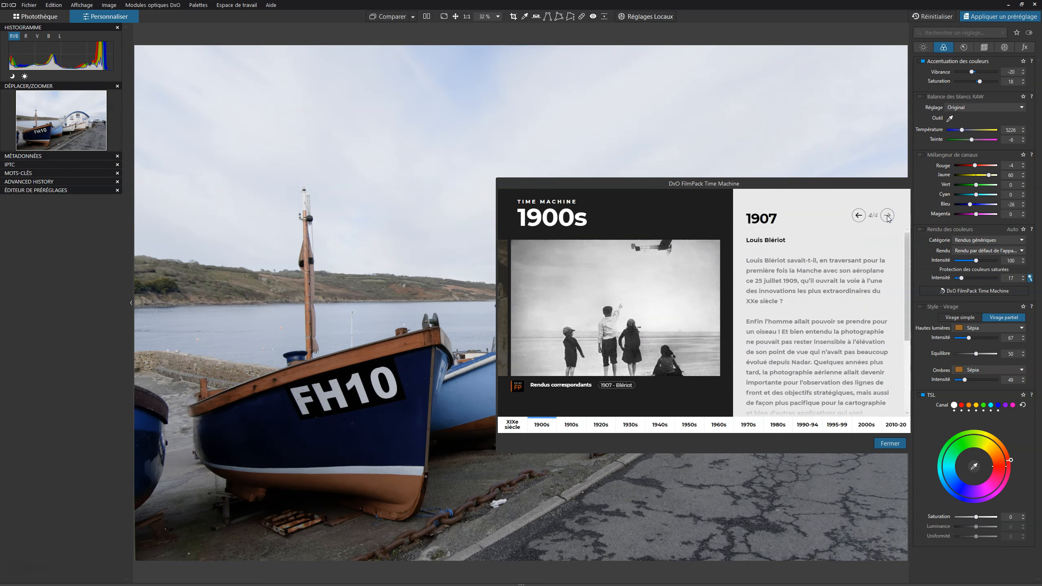
{"action": "left_click", "coordinate": [888, 443]}
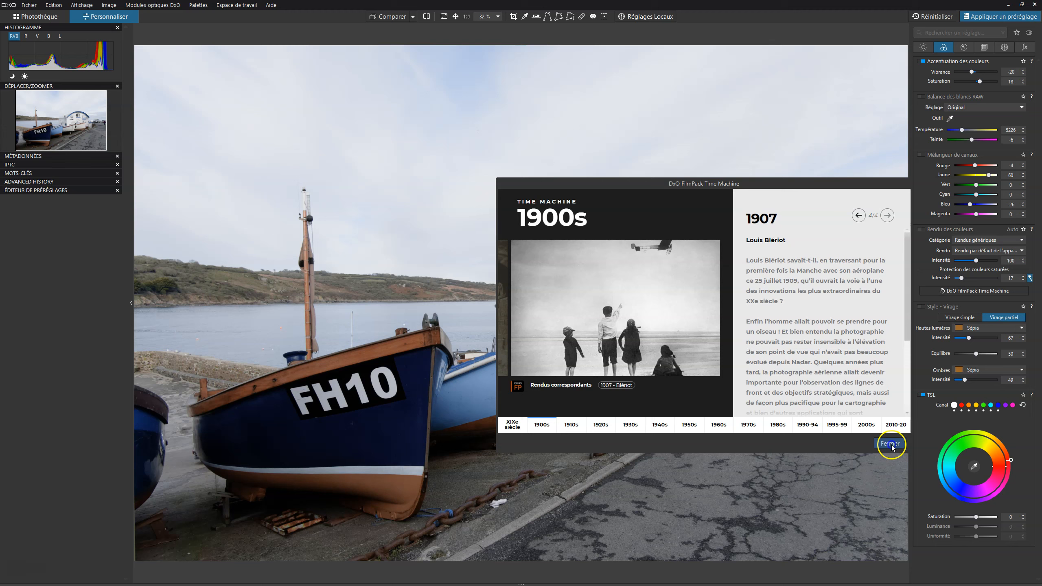
{"action": "left_click", "coordinate": [890, 444]}
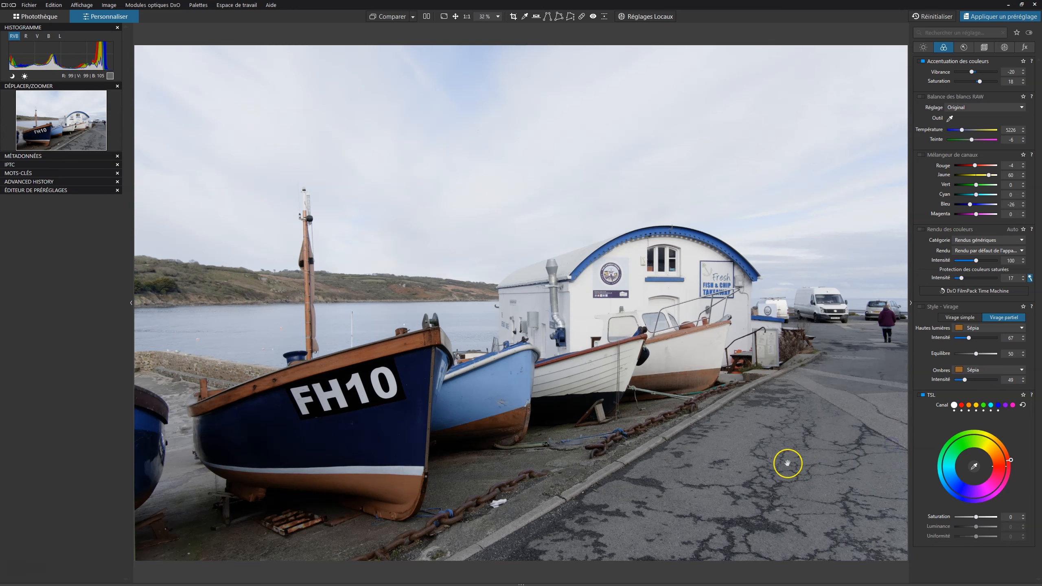